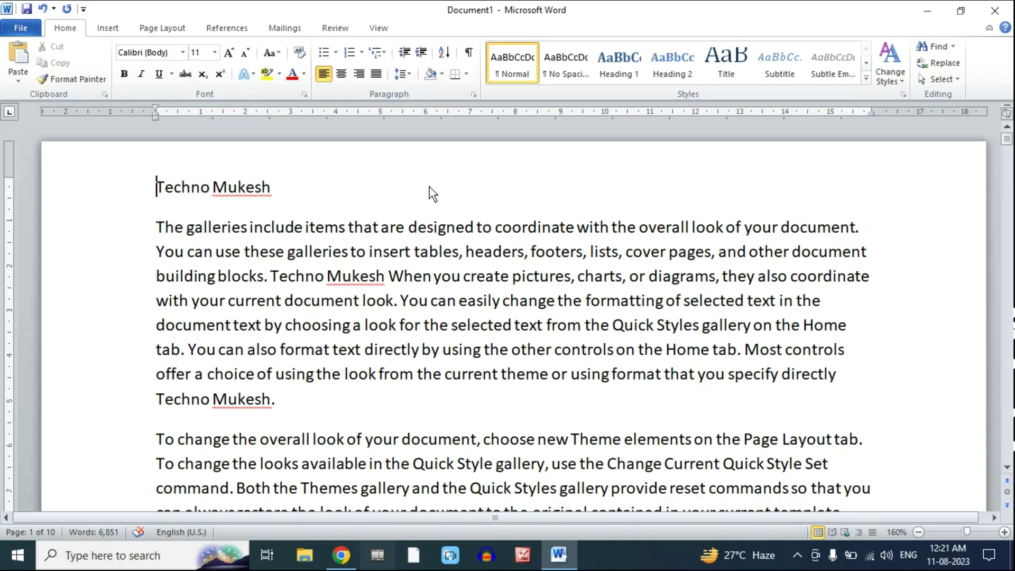
Select all the text, then make the 'Techno Mukesh' title bold.
{"action": "key", "text": "ctrl+a"}
{"action": "left_click_drag", "start_coordinate": [152, 183], "coordinate": [304, 194]}
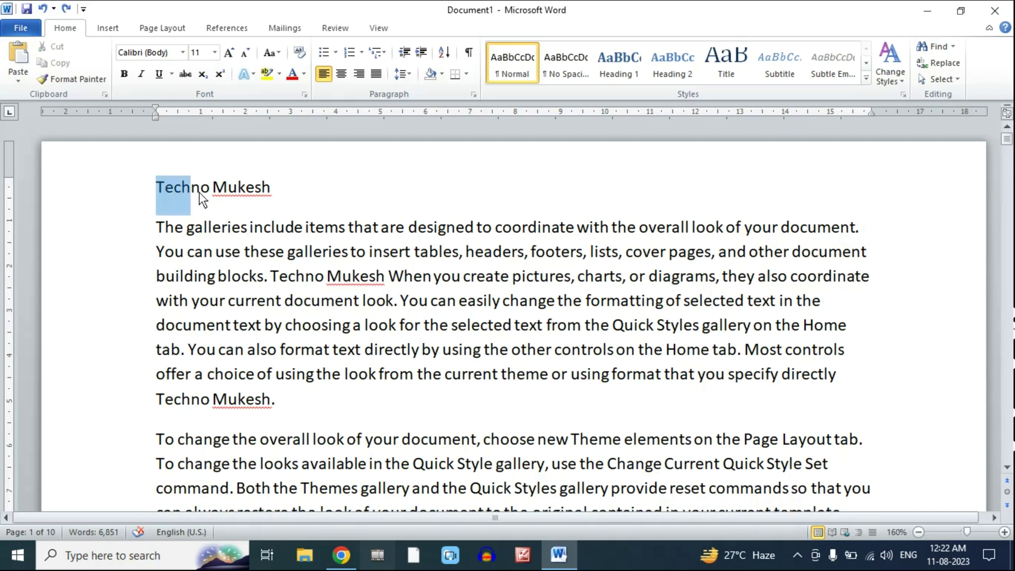
{"action": "key", "text": "ctrl+b"}
{"action": "left_click", "coordinate": [304, 194]}
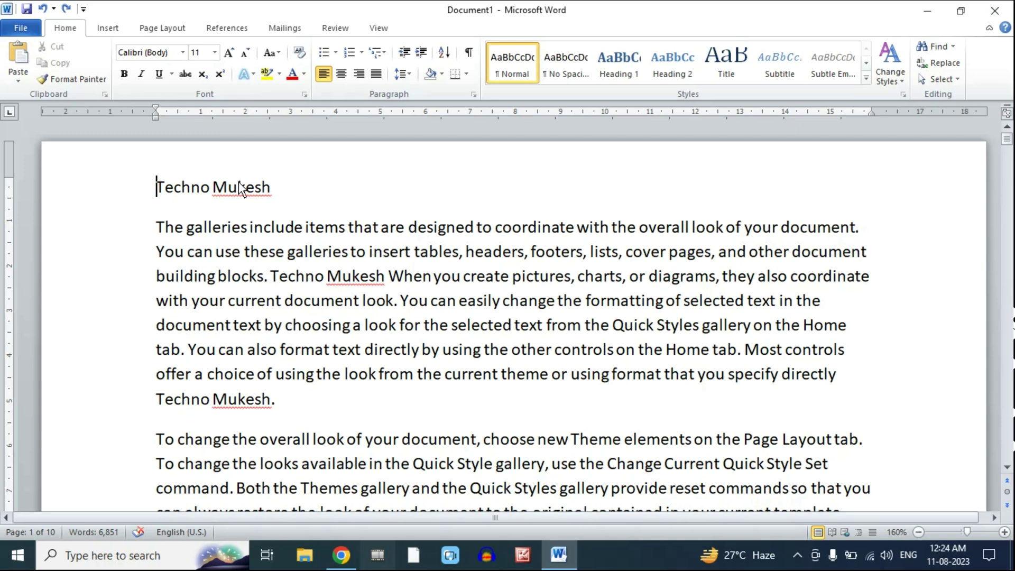
Paste 'Mukesh' after the first sentence and open the Font settings for the title's 'Mukesh'.
{"action": "left_click", "coordinate": [213, 186]}
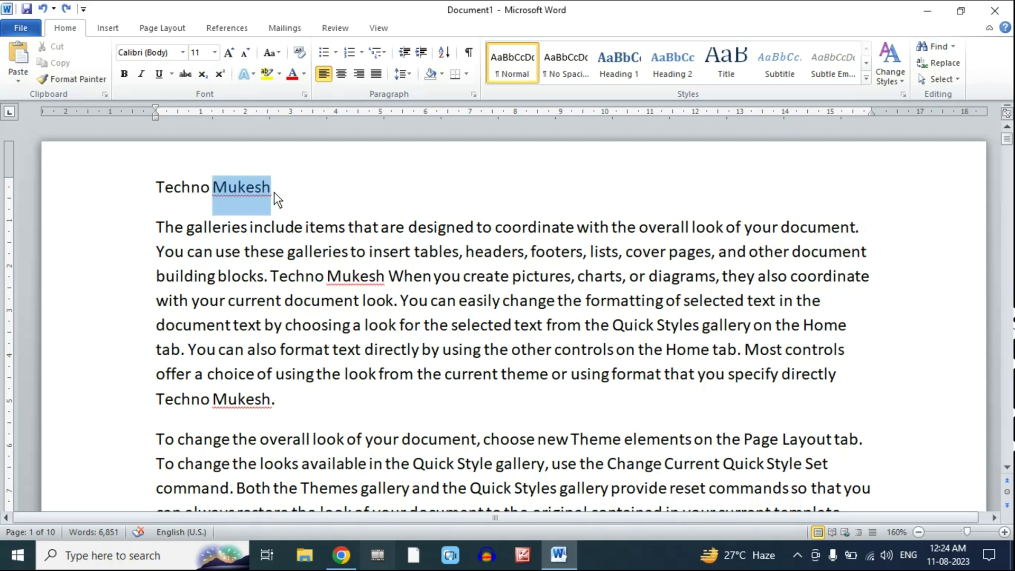
{"action": "left_click_drag", "start_coordinate": [274, 192], "coordinate": [273, 192]}
{"action": "key", "text": "ctrl+c"}
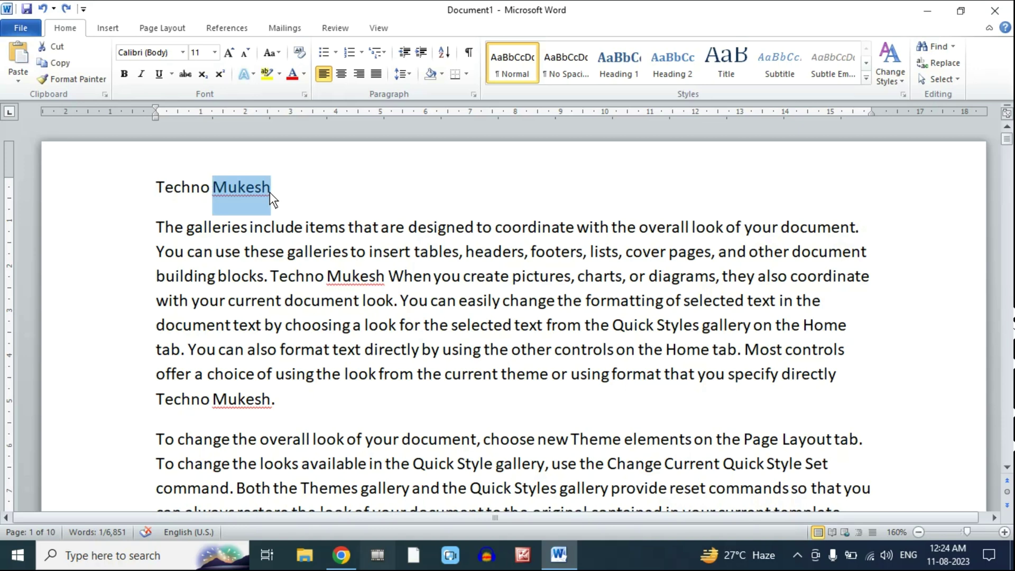
{"action": "right_click", "coordinate": [860, 232]}
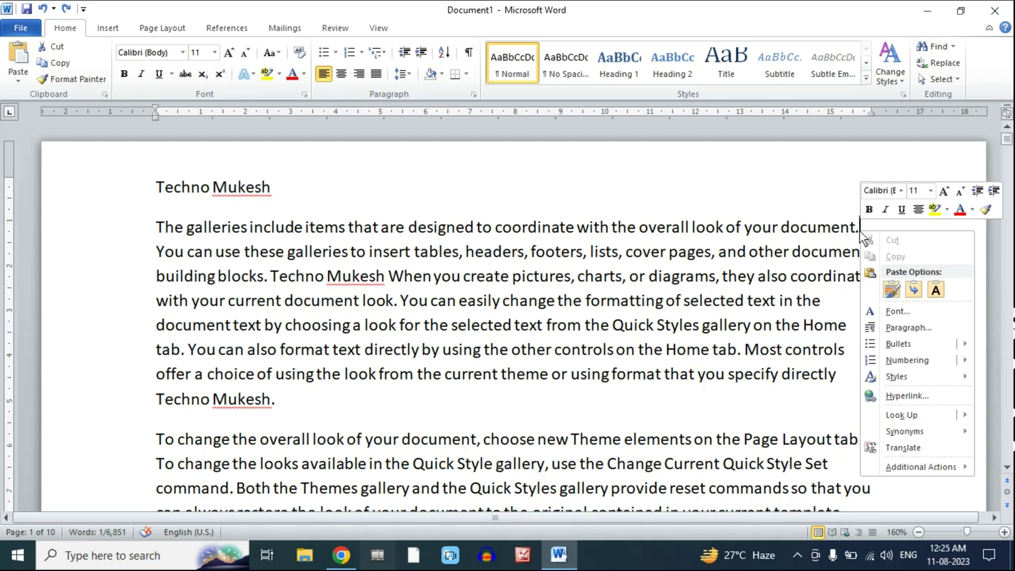
{"action": "left_click", "coordinate": [937, 291]}
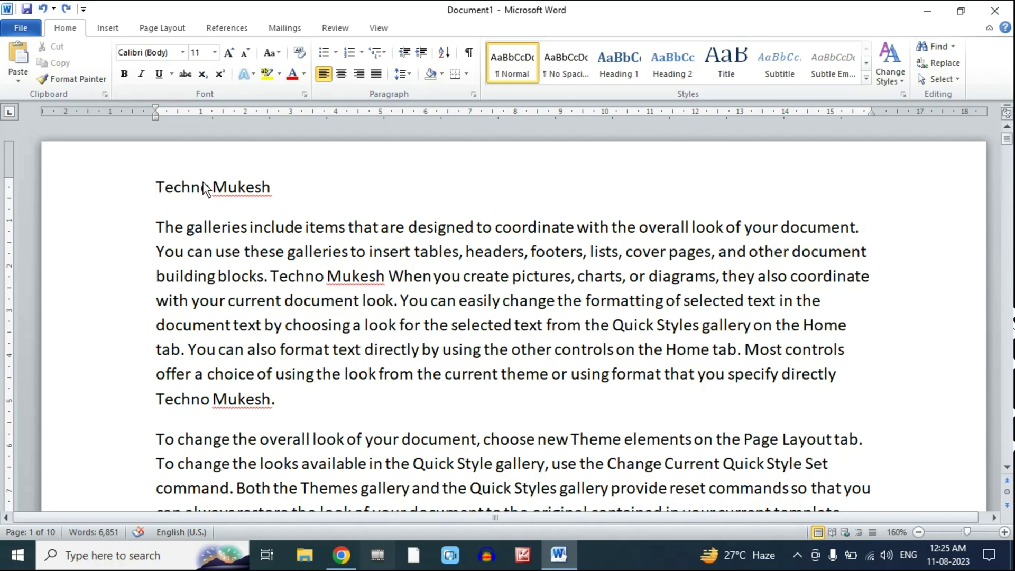
{"action": "left_click_drag", "start_coordinate": [212, 186], "coordinate": [267, 188]}
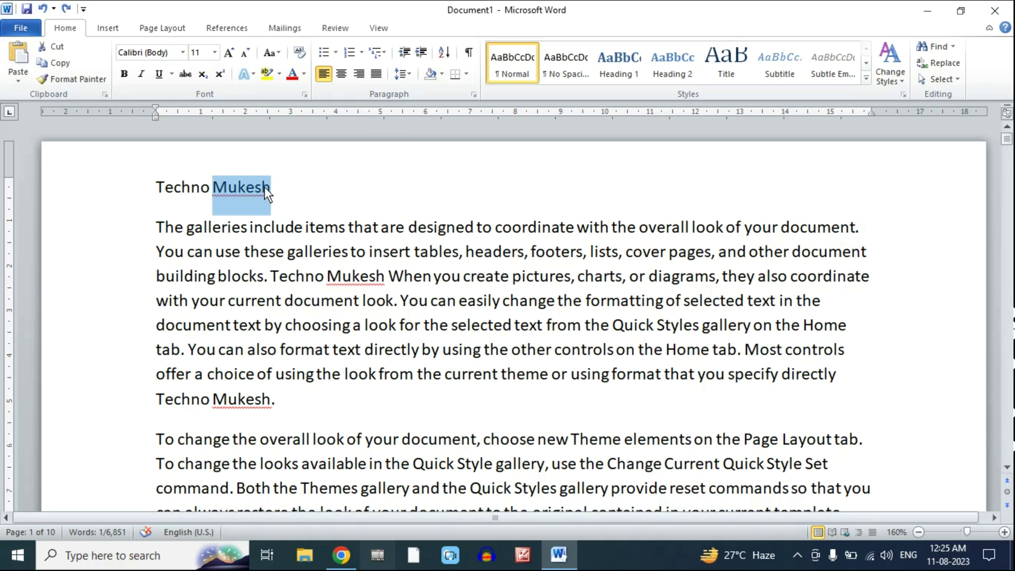
{"action": "key", "text": "ctrl+d"}
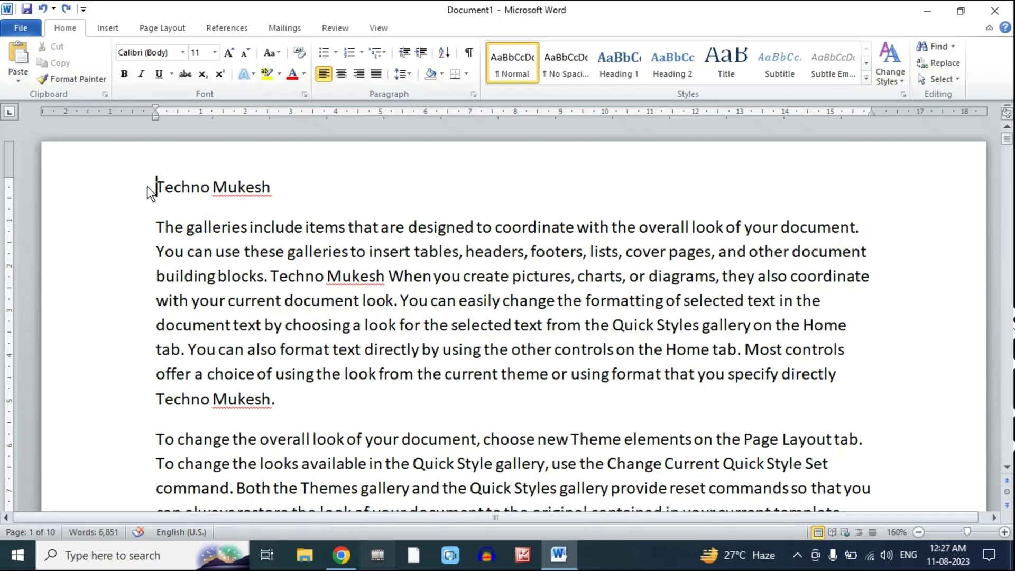
Center the 'Techno Mukesh' title with Ctrl+E and open the Navigation search pane.
{"action": "left_click_drag", "start_coordinate": [226, 194], "coordinate": [259, 195]}
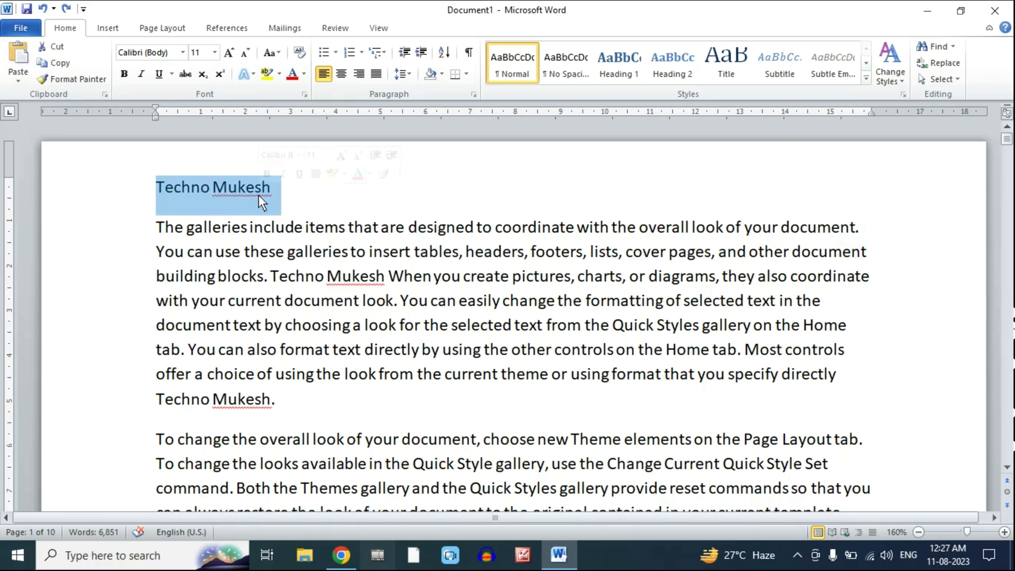
{"action": "key", "text": "ctrl+e"}
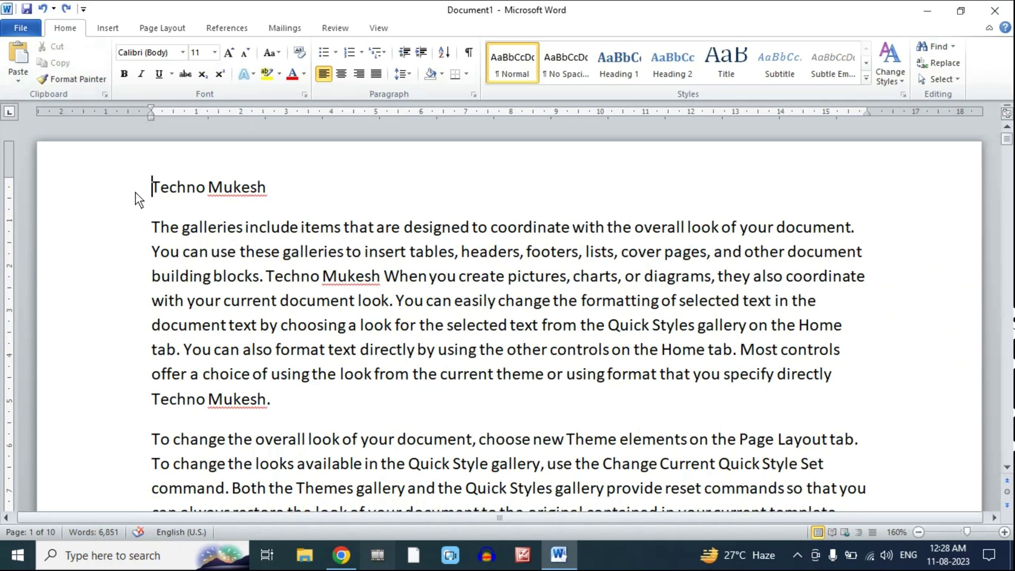
{"action": "key", "text": "ctrl+f"}
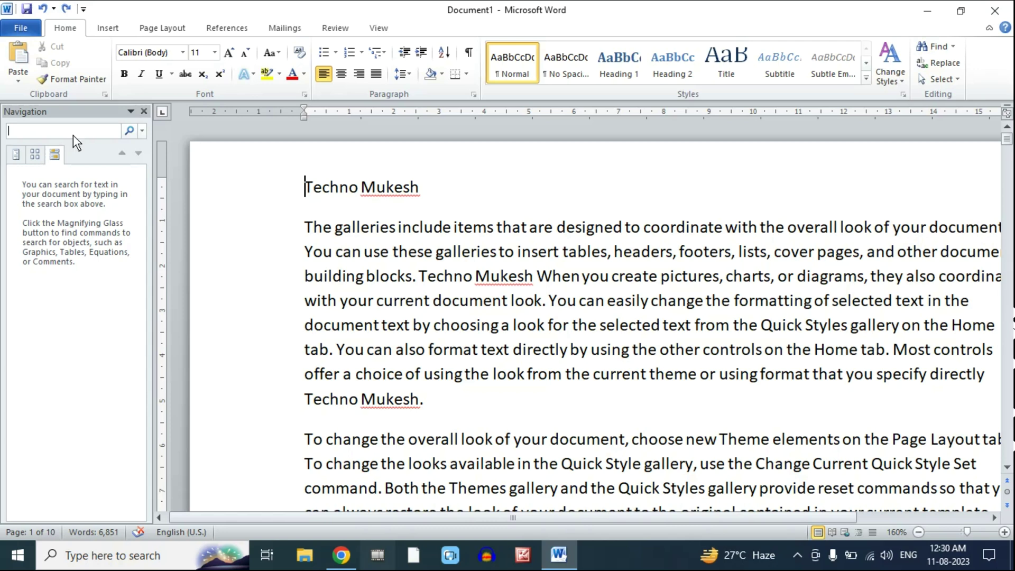
Search the document for 'techno mukesh', then bring up the Go To options with Ctrl+G.
{"action": "type", "text": "techno mukesh"}
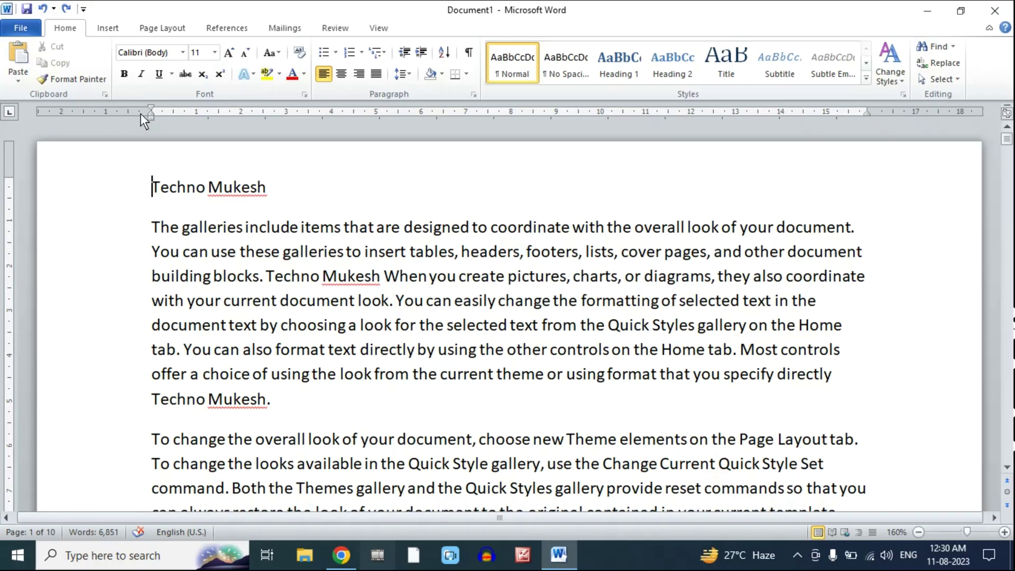
{"action": "key", "text": "ctrl+g"}
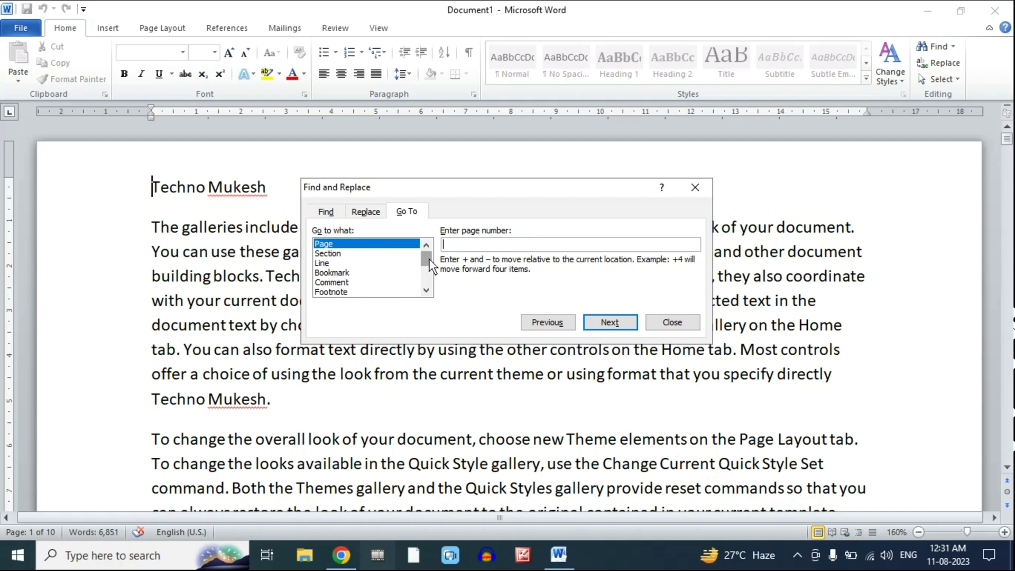
With Page as the target type, enter page 9 and go to it.
{"action": "left_click_drag", "start_coordinate": [427, 258], "coordinate": [423, 291]}
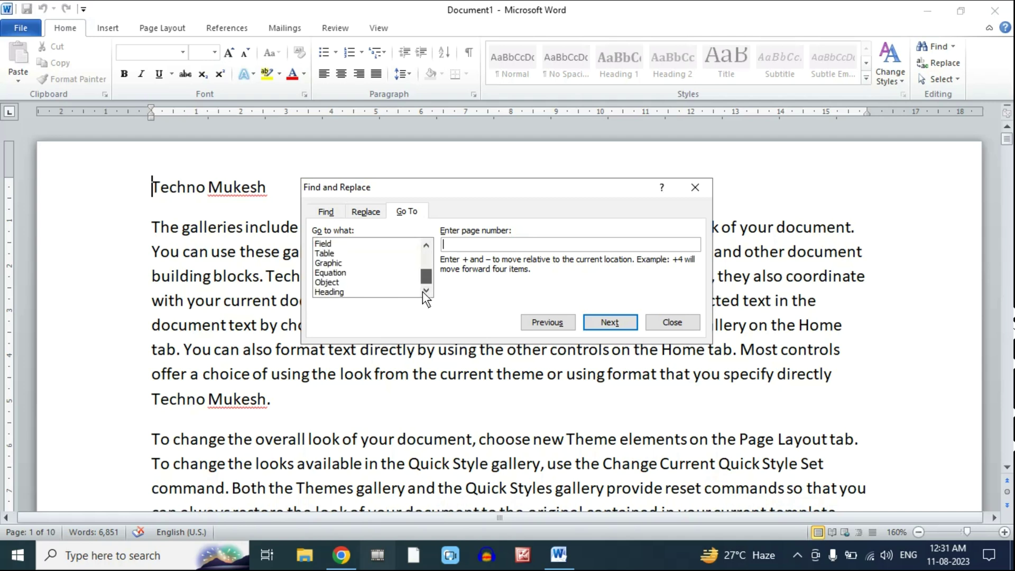
{"action": "left_click_drag", "start_coordinate": [423, 291], "coordinate": [425, 247]}
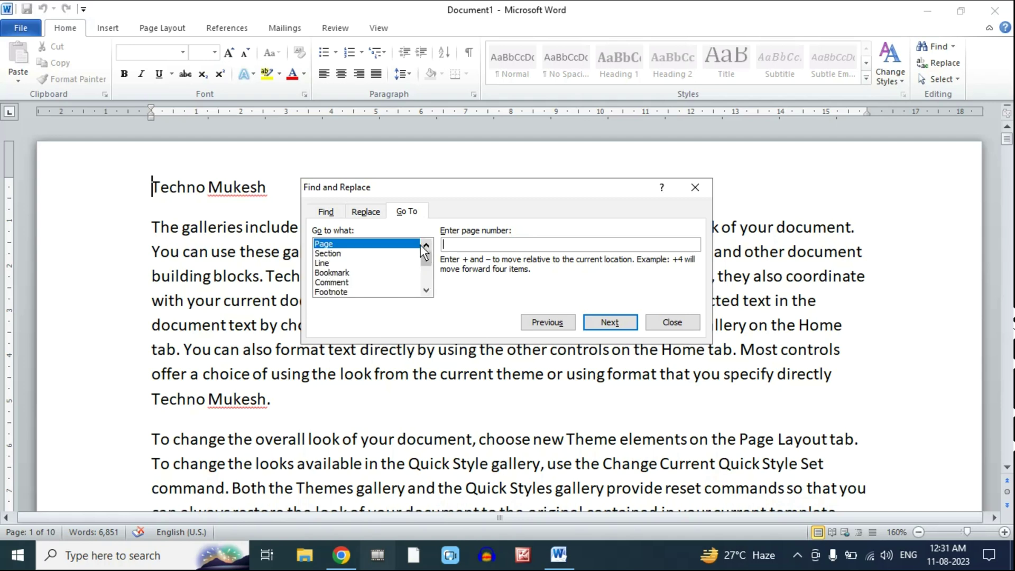
{"action": "left_click", "coordinate": [355, 242]}
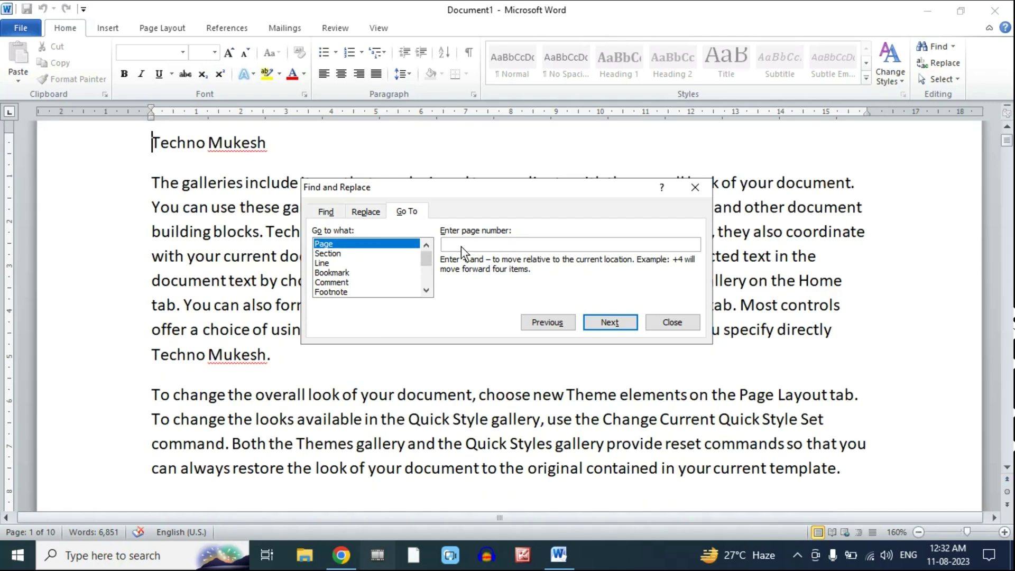
{"action": "type", "text": "9"}
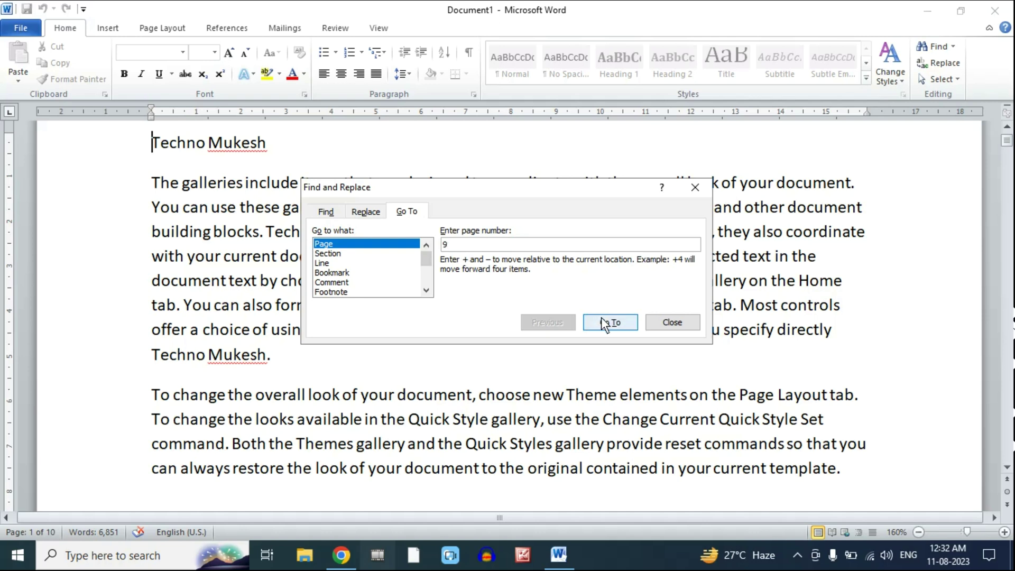
{"action": "left_click", "coordinate": [602, 319]}
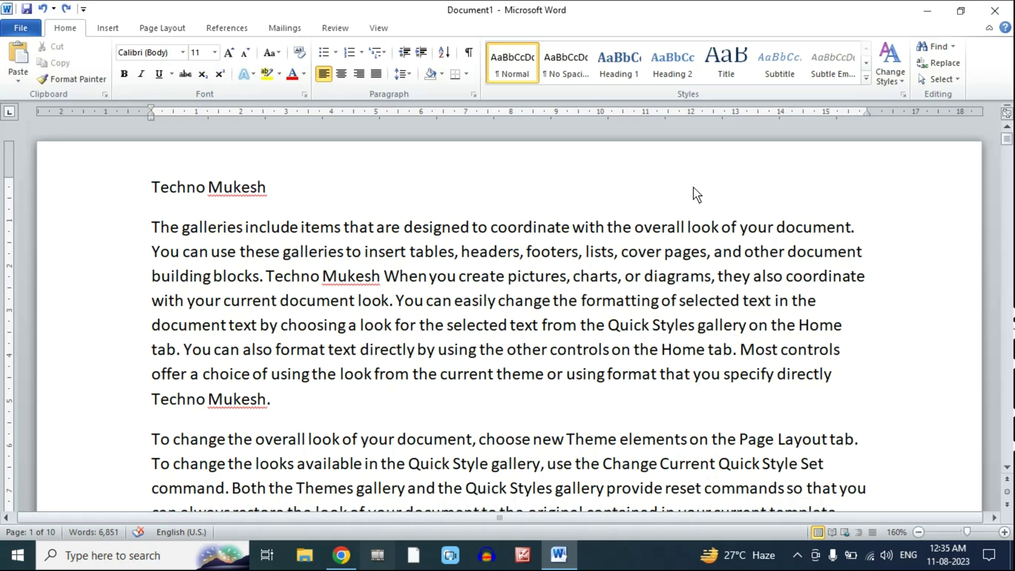
{"action": "key", "text": "ctrl+h"}
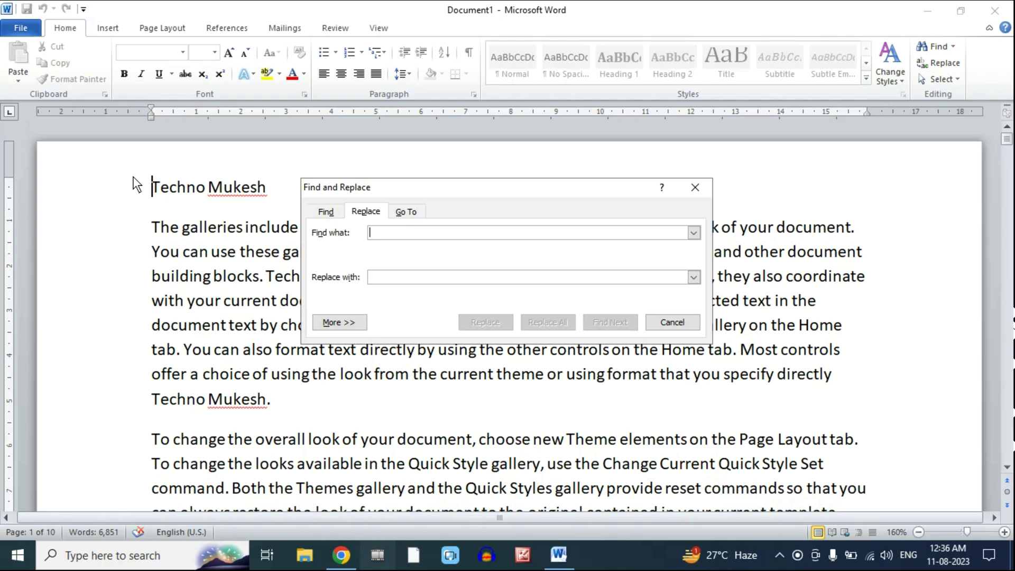
{"action": "type", "text": "techno"}
{"action": "left_click", "coordinate": [388, 276]}
{"action": "type", "text": "keyboard"}
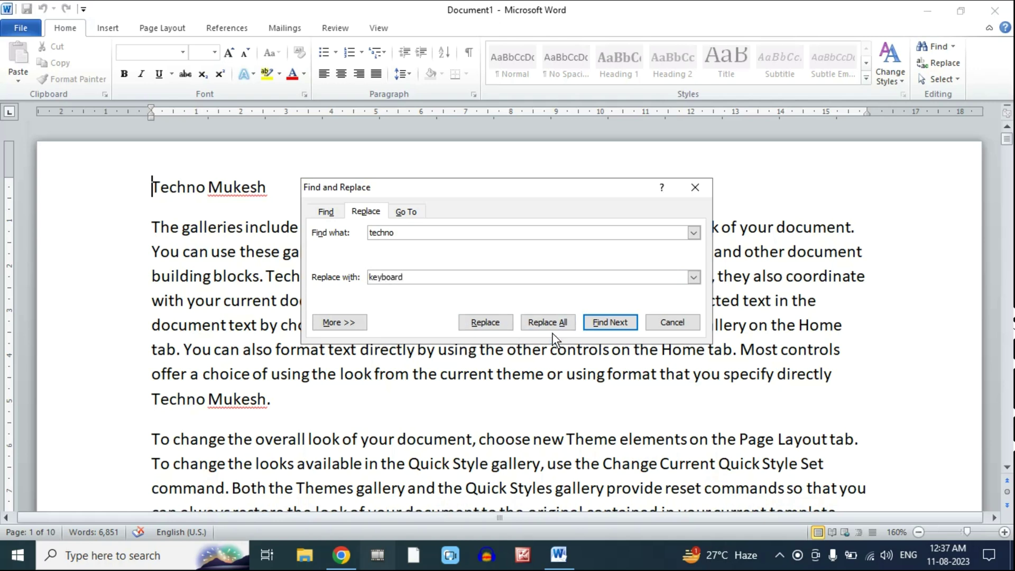
{"action": "left_click", "coordinate": [545, 322]}
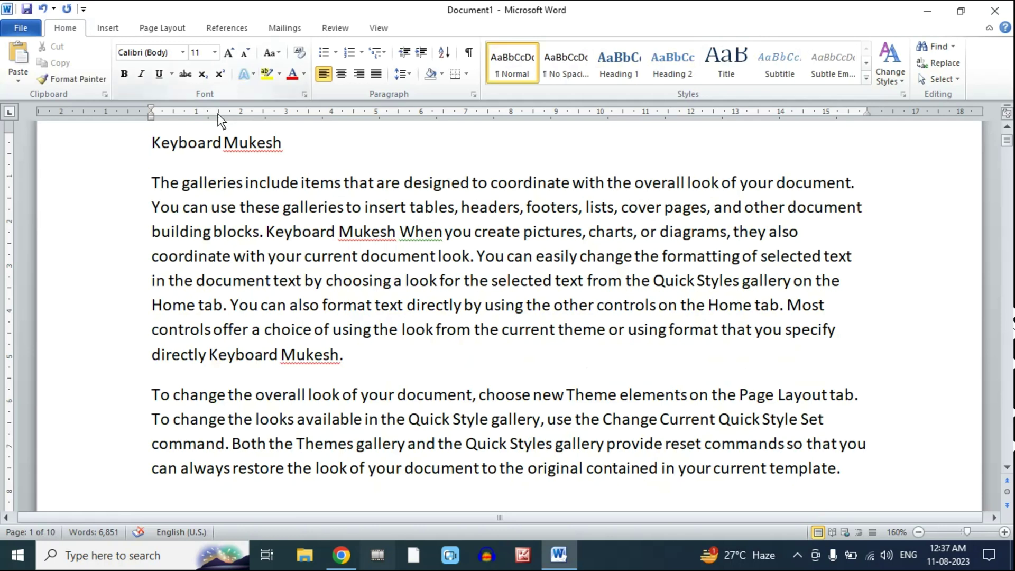
{"action": "double_click", "coordinate": [153, 143]}
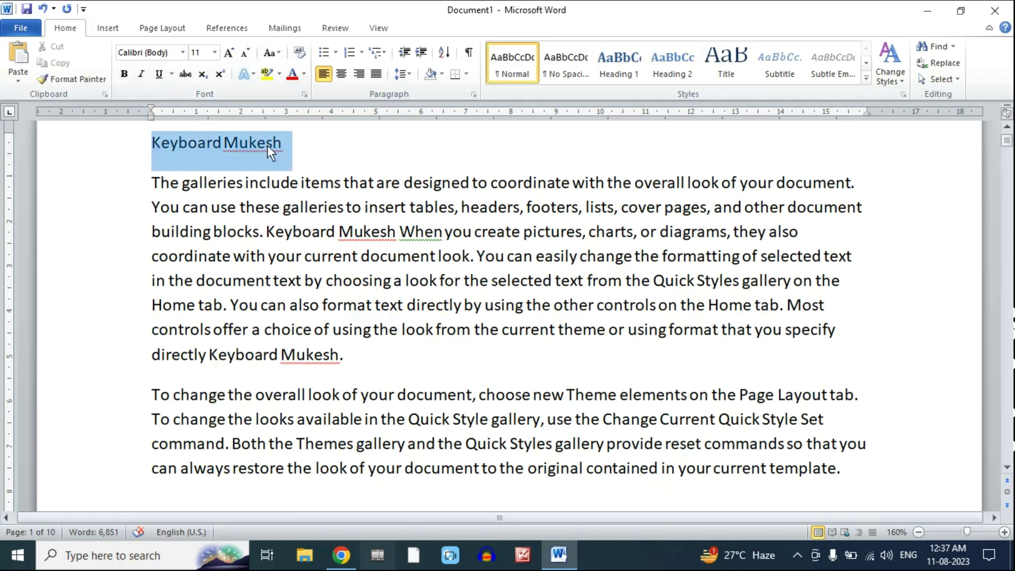
{"action": "left_click", "coordinate": [170, 139]}
{"action": "left_click_drag", "start_coordinate": [155, 145], "coordinate": [218, 151]}
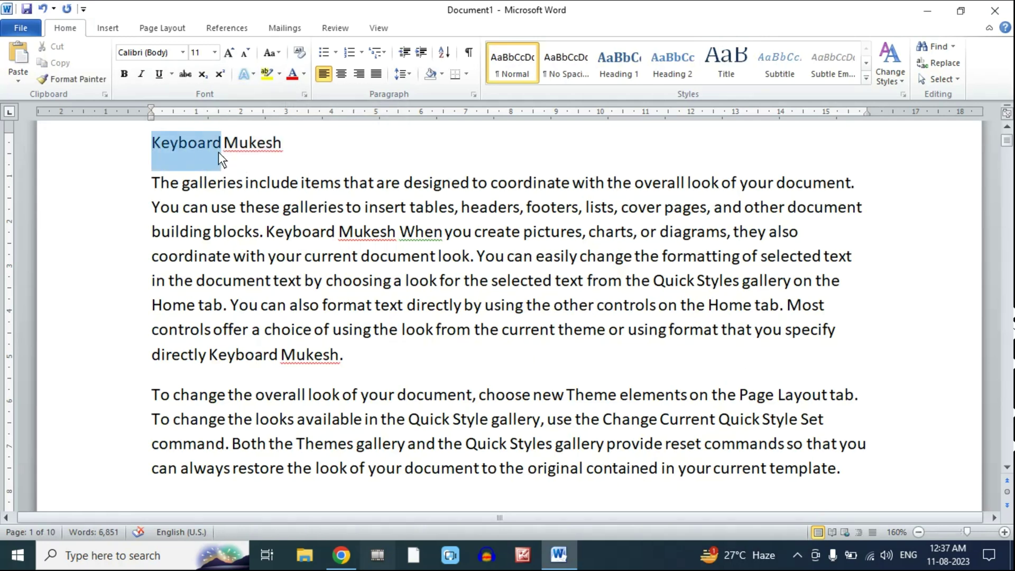
{"action": "left_click_drag", "start_coordinate": [266, 232], "coordinate": [338, 247]}
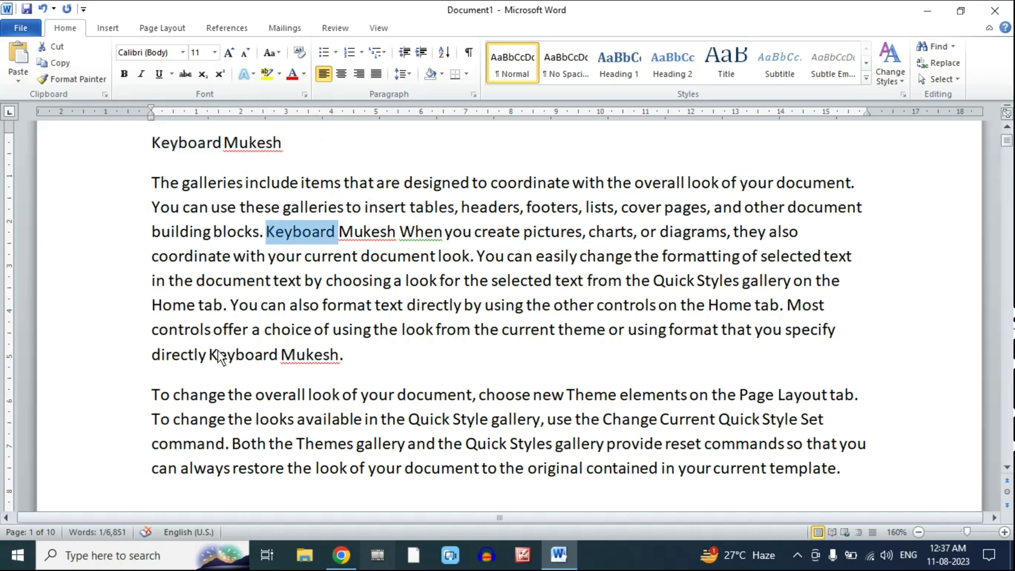
{"action": "left_click_drag", "start_coordinate": [209, 356], "coordinate": [278, 364]}
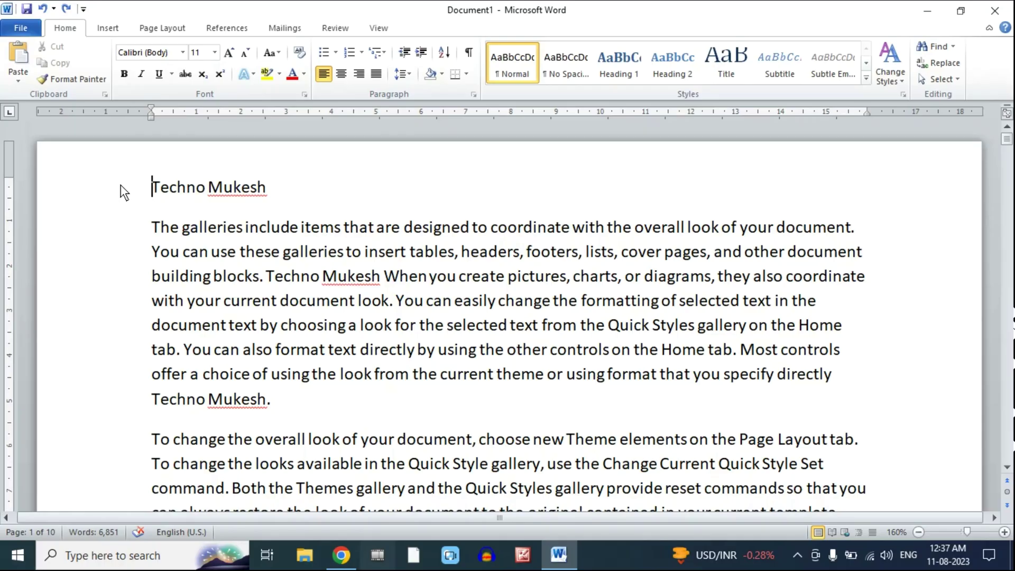
Italicize 'Techno', justify the first paragraph, and start a hyperlink after the heading.
{"action": "left_click_drag", "start_coordinate": [152, 188], "coordinate": [237, 189]}
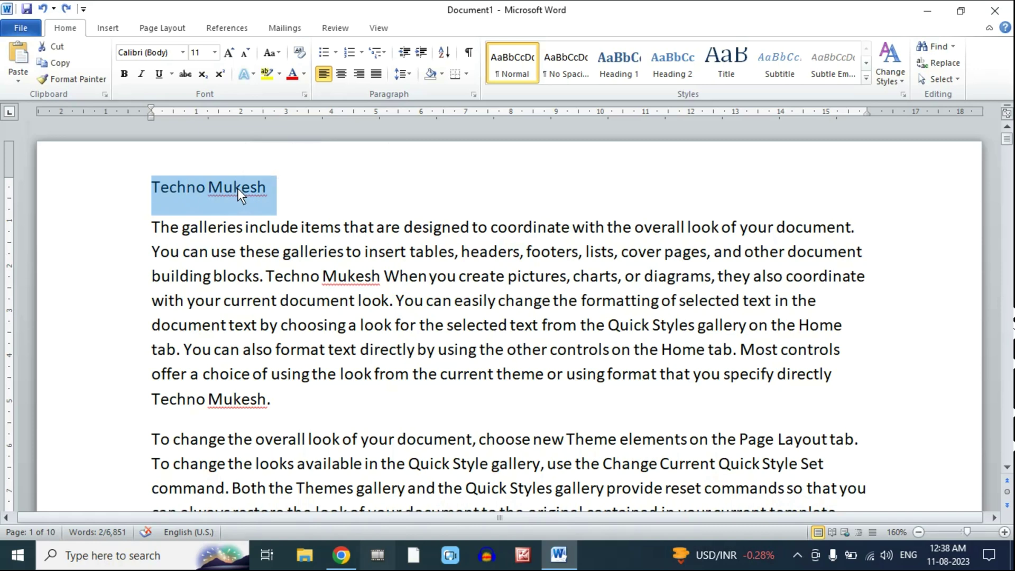
{"action": "key", "text": "ctrl+i"}
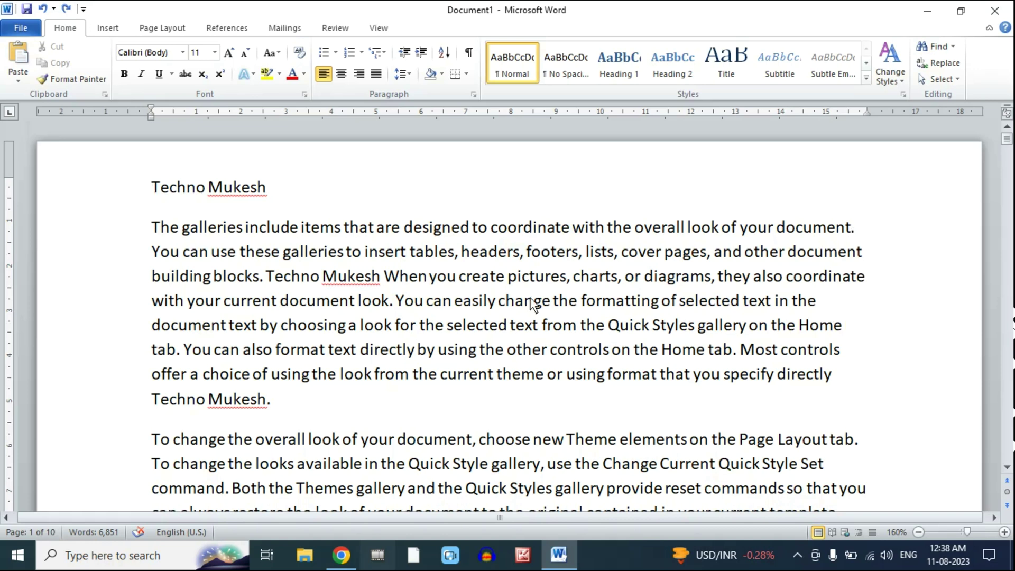
{"action": "left_click_drag", "start_coordinate": [151, 225], "coordinate": [281, 402]}
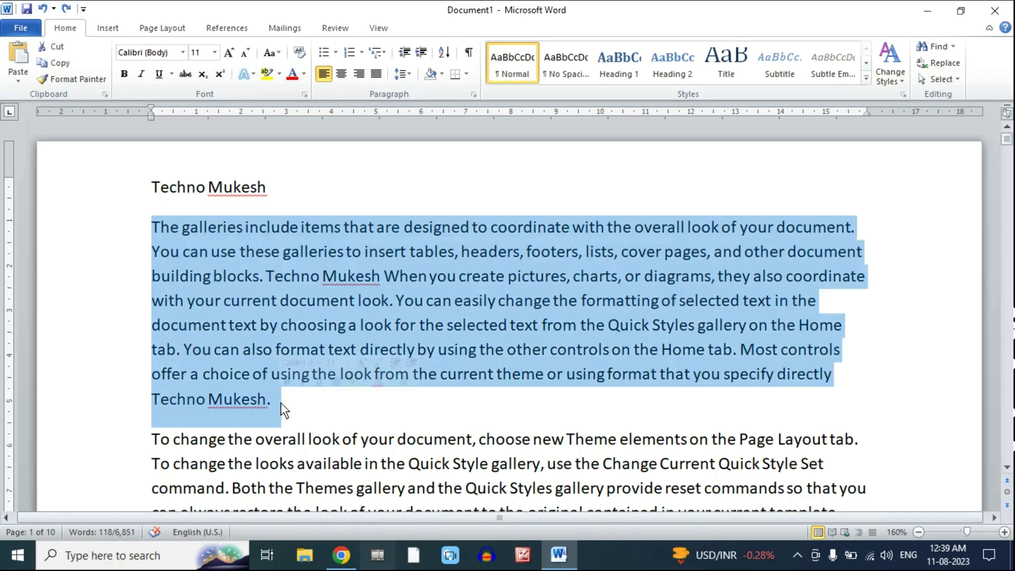
{"action": "key", "text": "ctrl+j"}
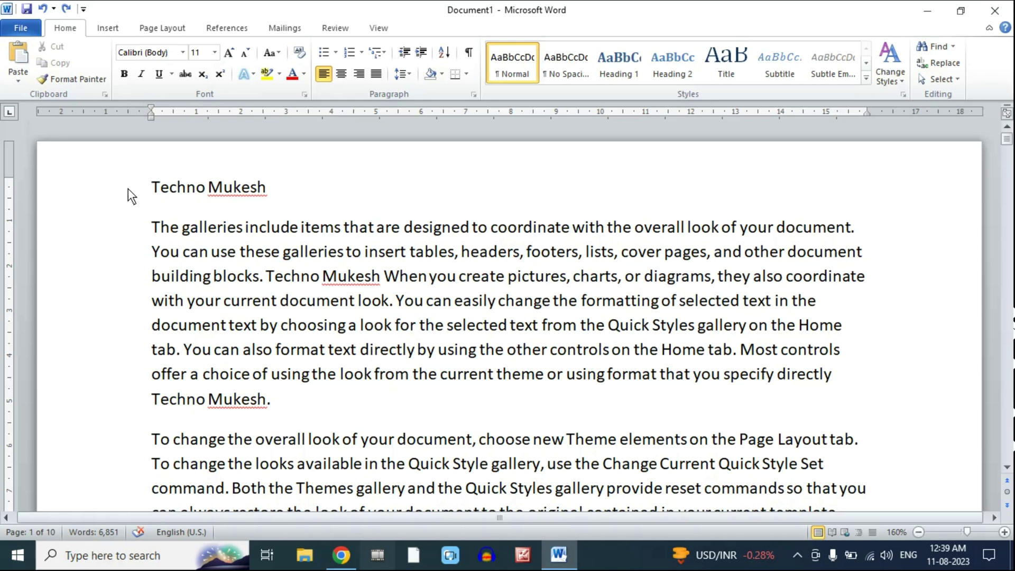
{"action": "left_click", "coordinate": [278, 189]}
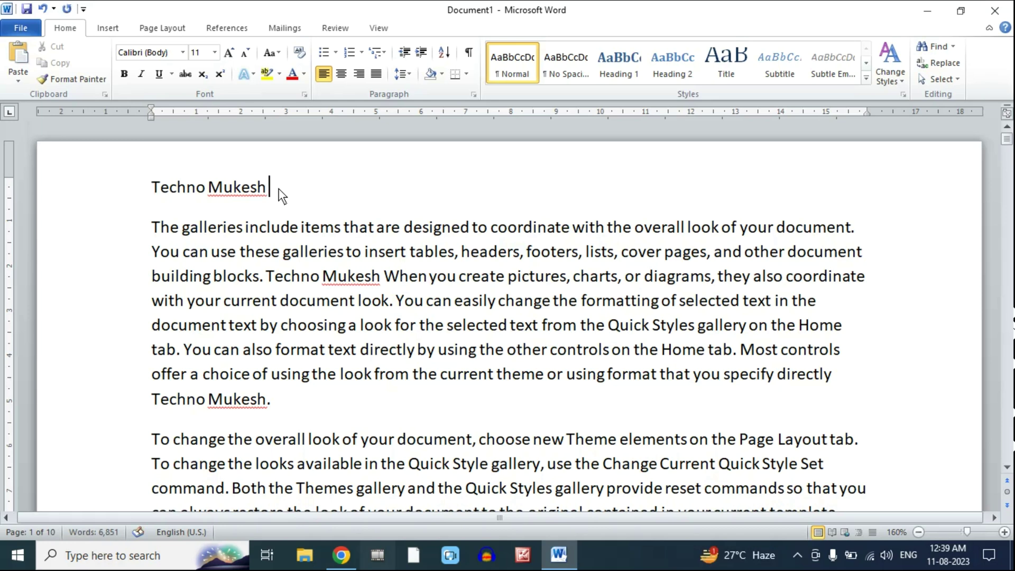
{"action": "key", "text": "ctrl+k"}
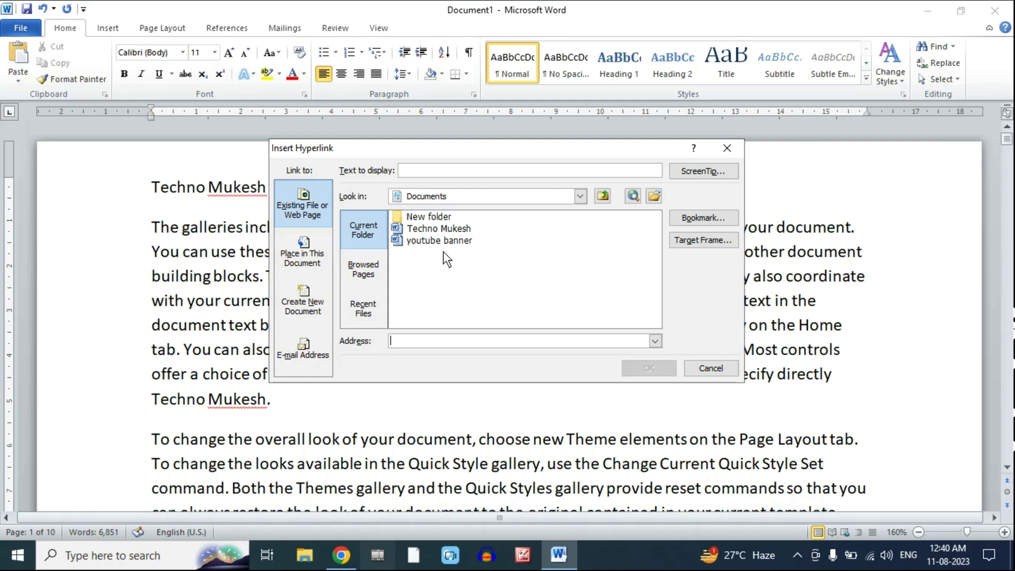
Link the heading to the Techno Mukesh file and follow the link.
{"action": "left_click", "coordinate": [434, 229]}
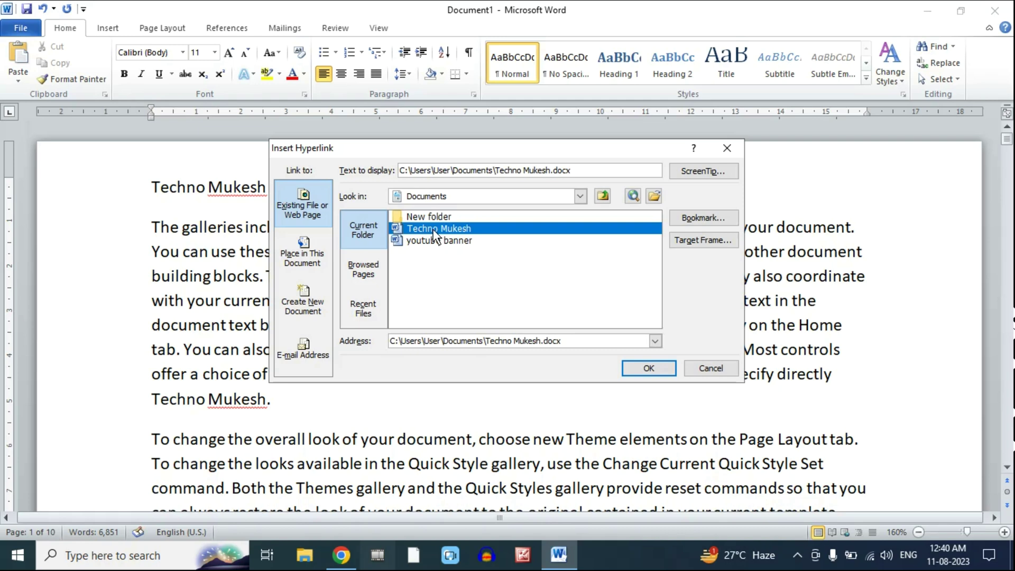
{"action": "left_click", "coordinate": [647, 362]}
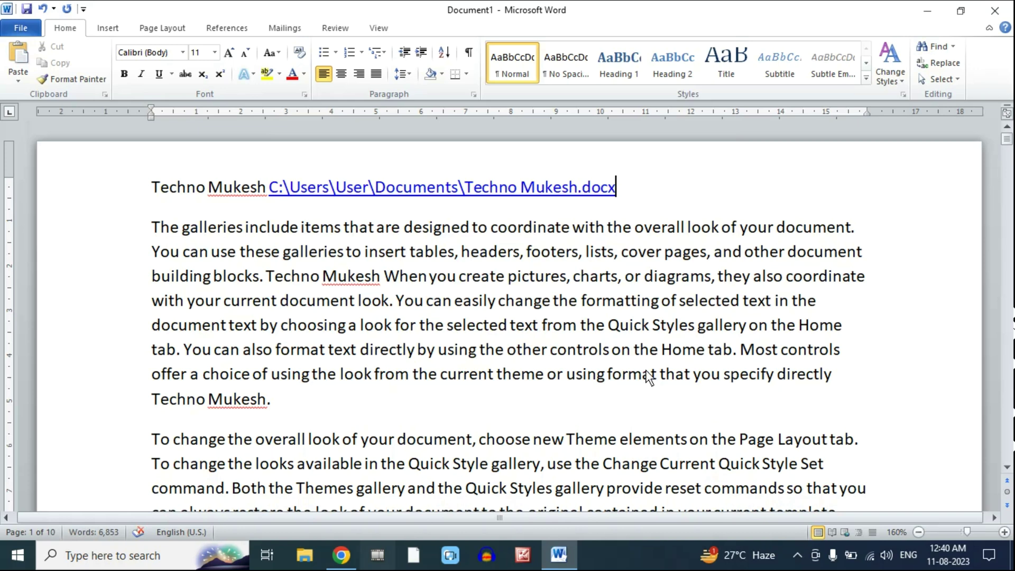
{"action": "left_click", "coordinate": [400, 195], "text": "ctrl"}
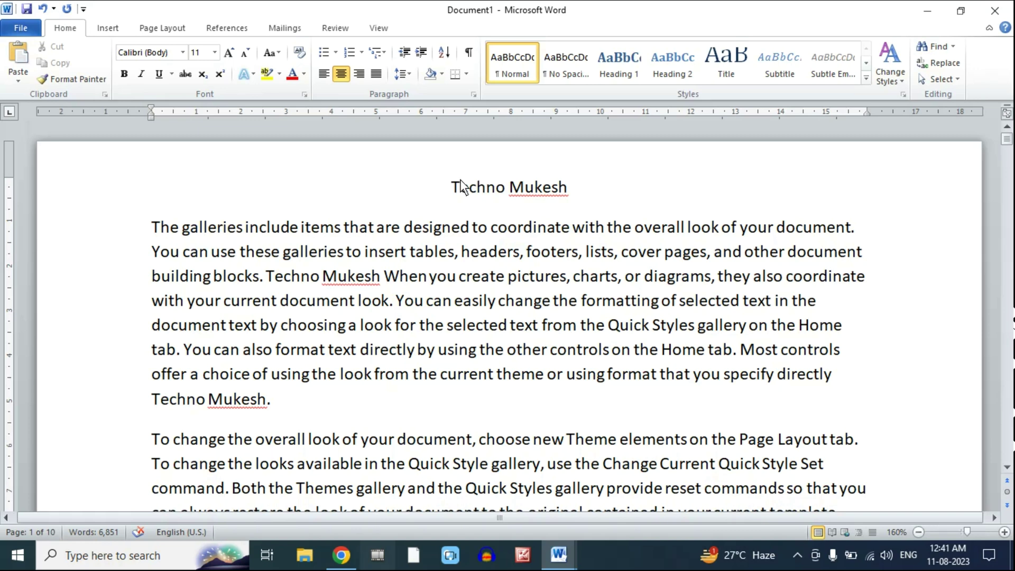
Left-align the 'Techno Mukesh' heading with Ctrl+L.
{"action": "left_click_drag", "start_coordinate": [452, 188], "coordinate": [569, 189]}
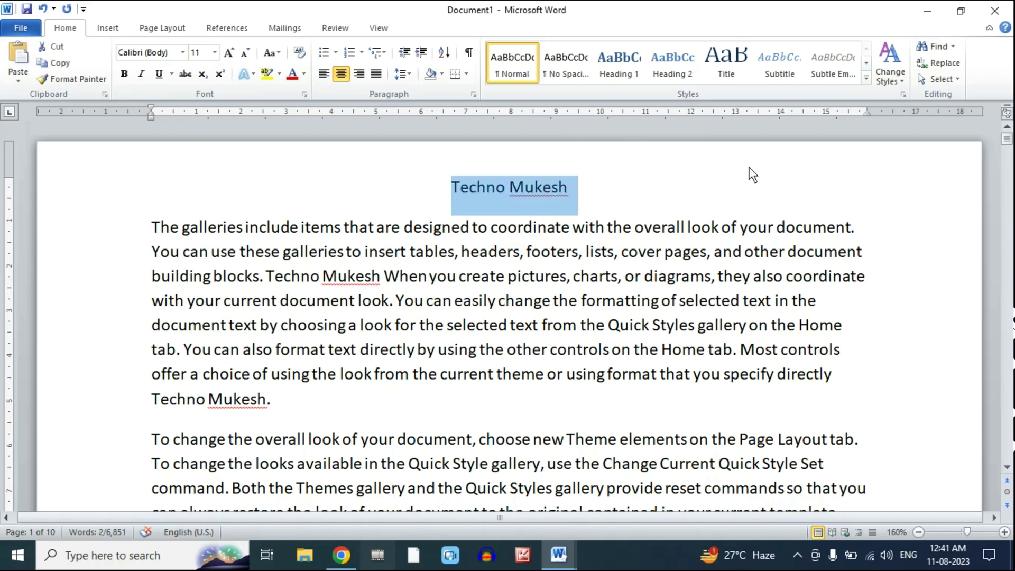
{"action": "key", "text": "ctrl+l"}
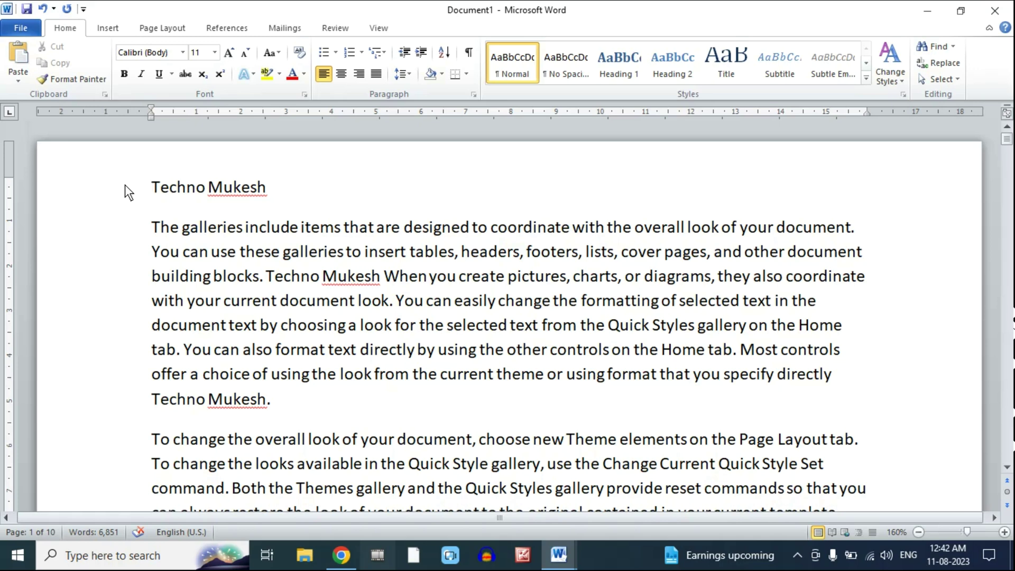
{"action": "mouse_move", "coordinate": [152, 228]}
{"action": "left_mouse_down"}
{"action": "mouse_move", "coordinate": [248, 303]}
{"action": "mouse_move", "coordinate": [275, 407]}
{"action": "left_mouse_up"}
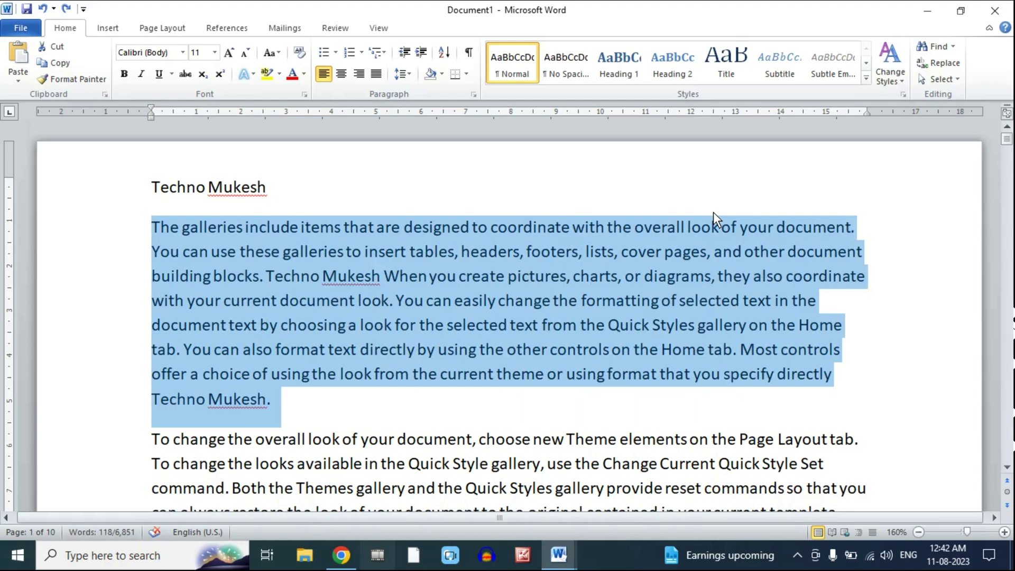
{"action": "key", "text": "ctrl+m"}
{"action": "key", "text": "ctrl+m"}
{"action": "key", "text": "ctrl+m"}
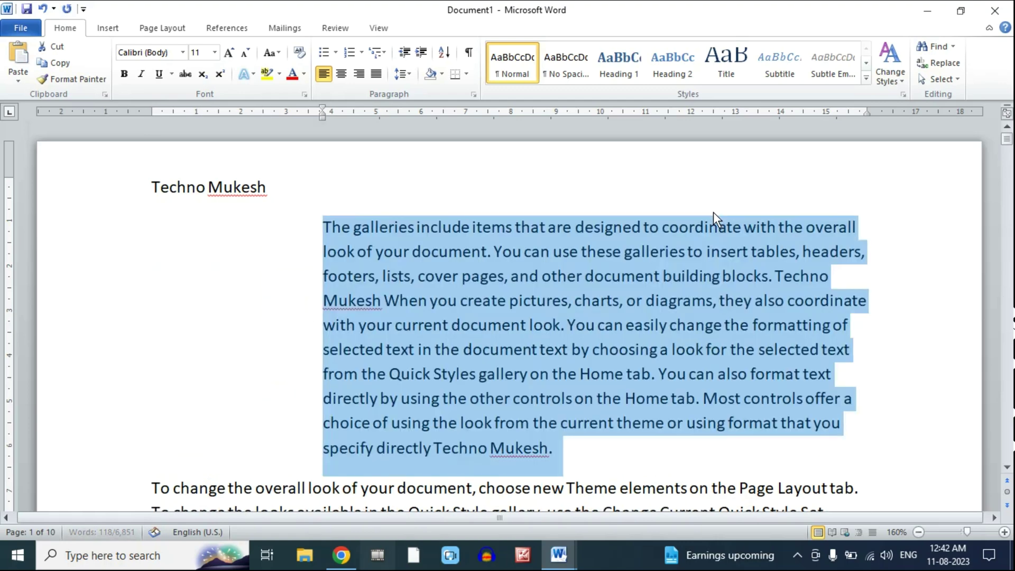
{"action": "key", "text": "ctrl+m"}
{"action": "key", "text": "ctrl+m"}
{"action": "key", "text": "ctrl+m"}
{"action": "key", "text": "ctrl+m"}
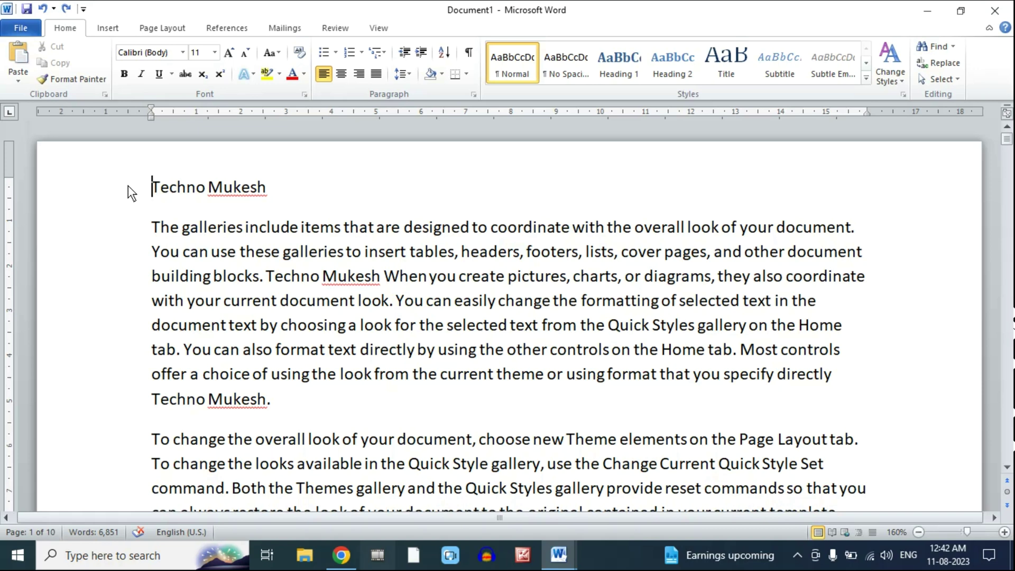
{"action": "key", "text": "ctrl+n"}
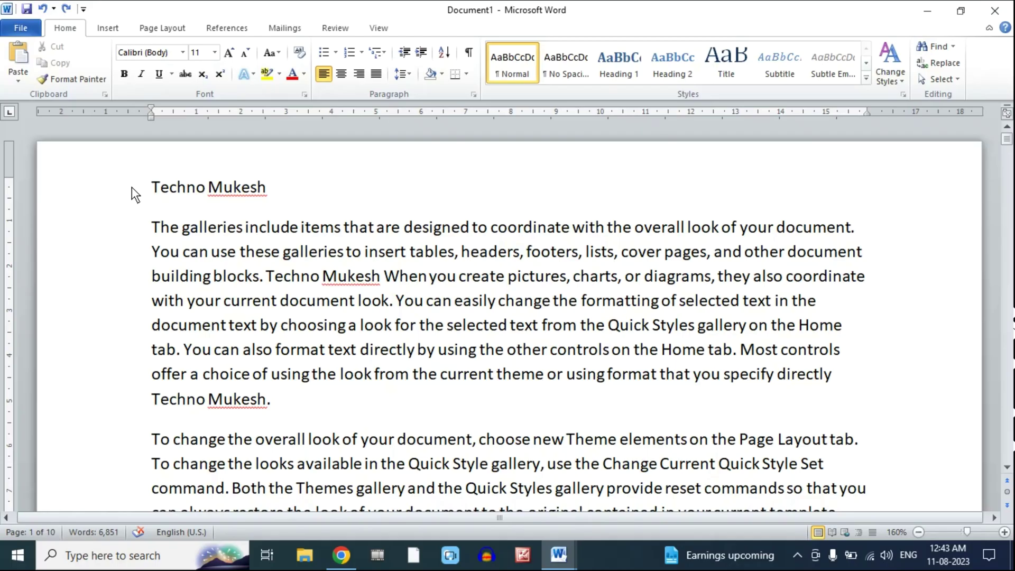
{"action": "key", "text": "ctrl+o"}
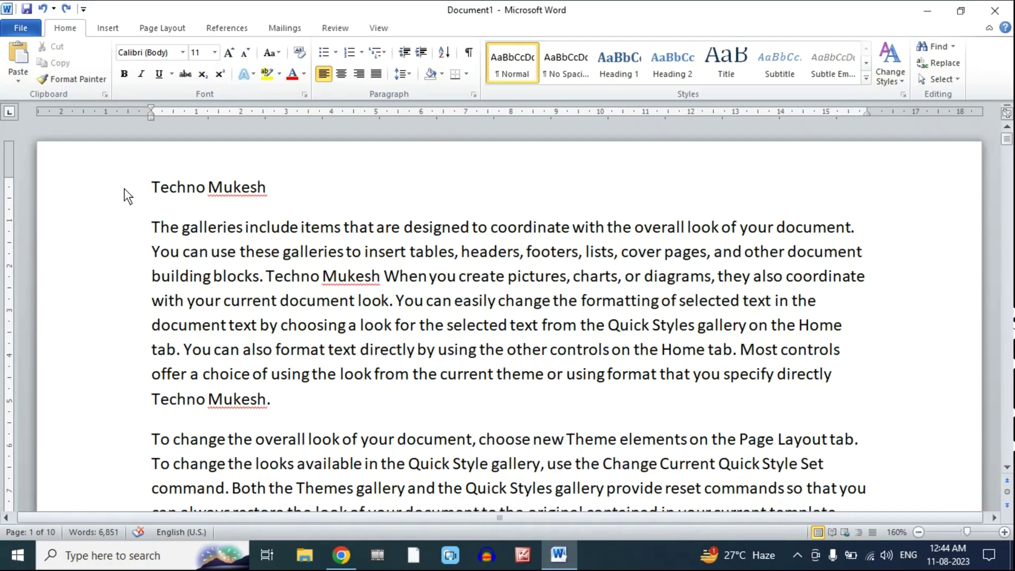
{"action": "key", "text": "ctrl+p"}
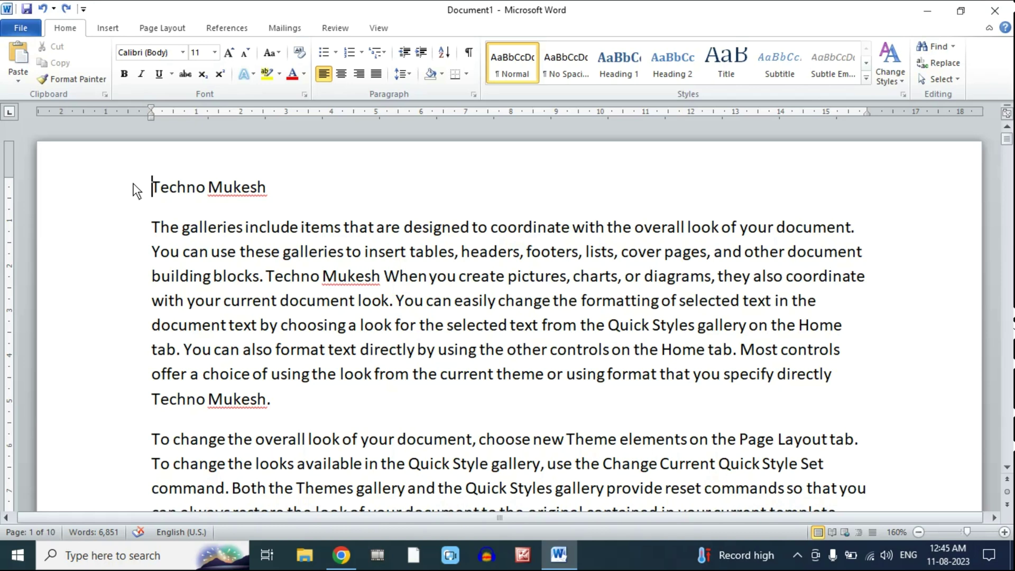
{"action": "left_click", "coordinate": [146, 221]}
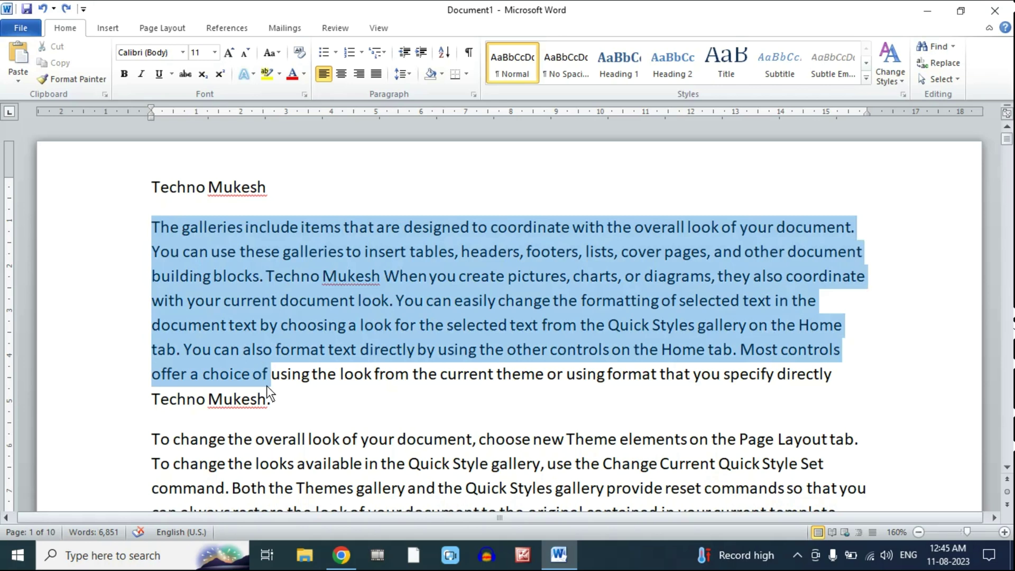
{"action": "left_click_drag", "start_coordinate": [217, 255], "coordinate": [269, 394]}
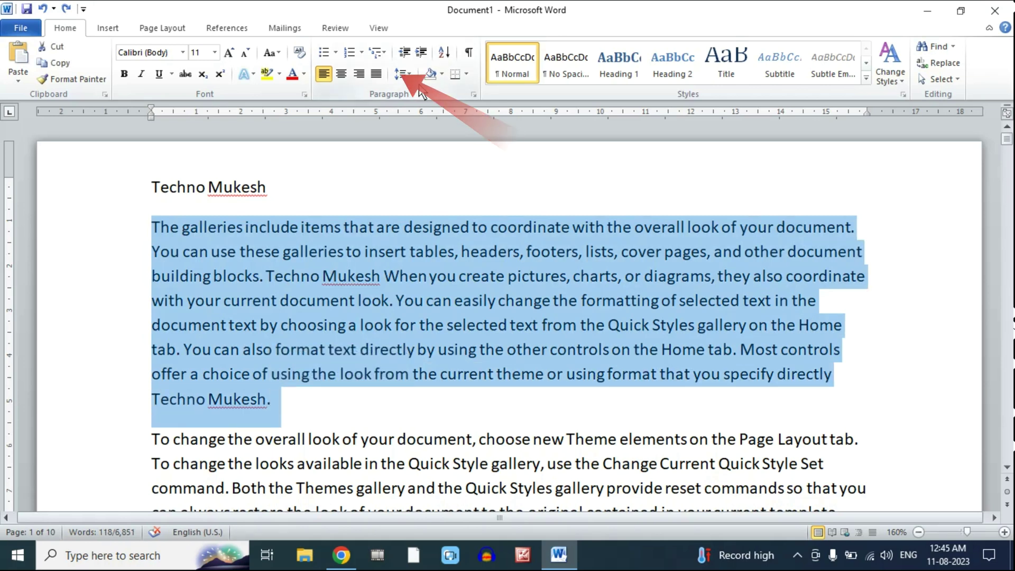
{"action": "left_click", "coordinate": [405, 74]}
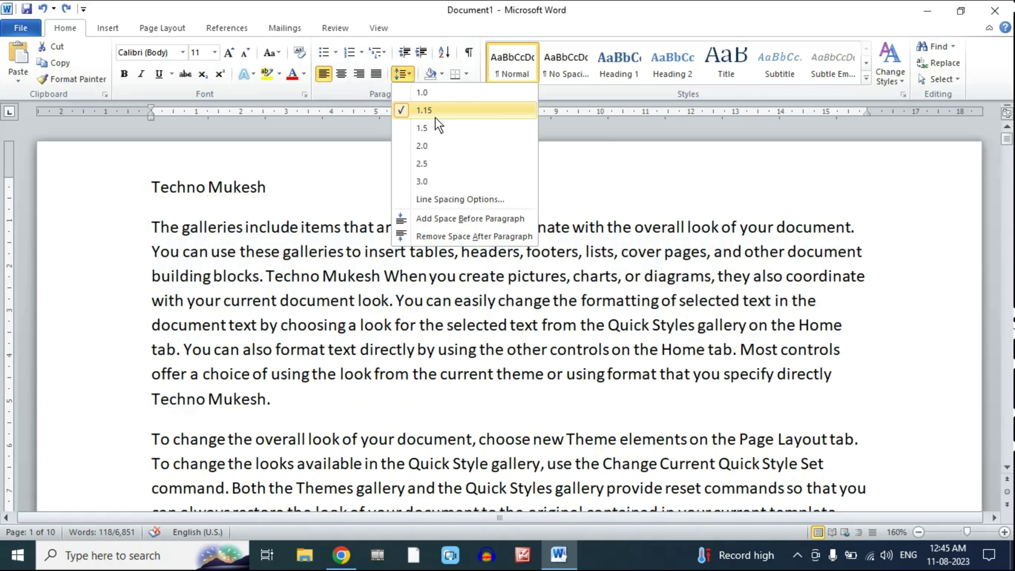
{"action": "left_click", "coordinate": [428, 146]}
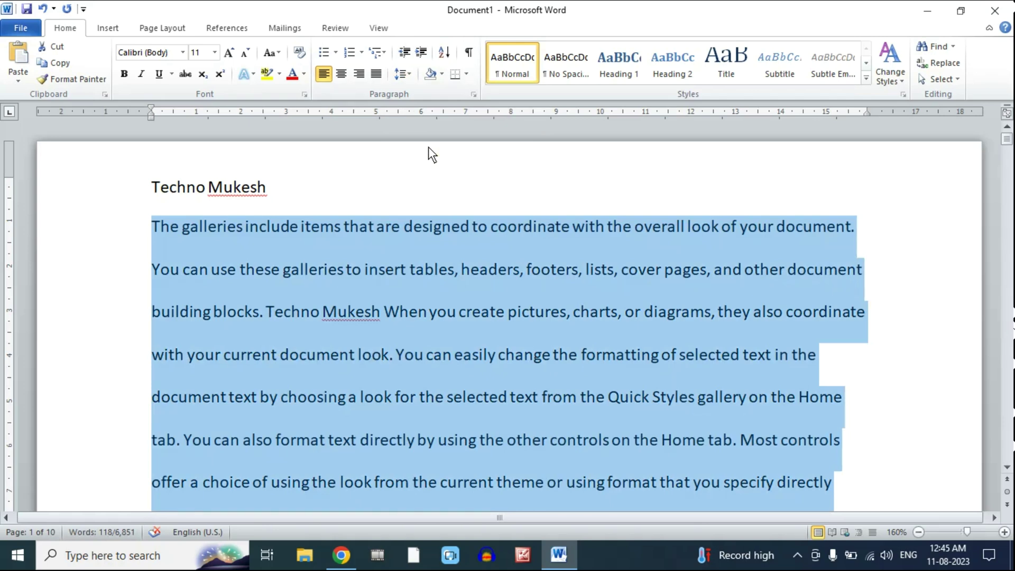
{"action": "key", "text": "ctrl+z"}
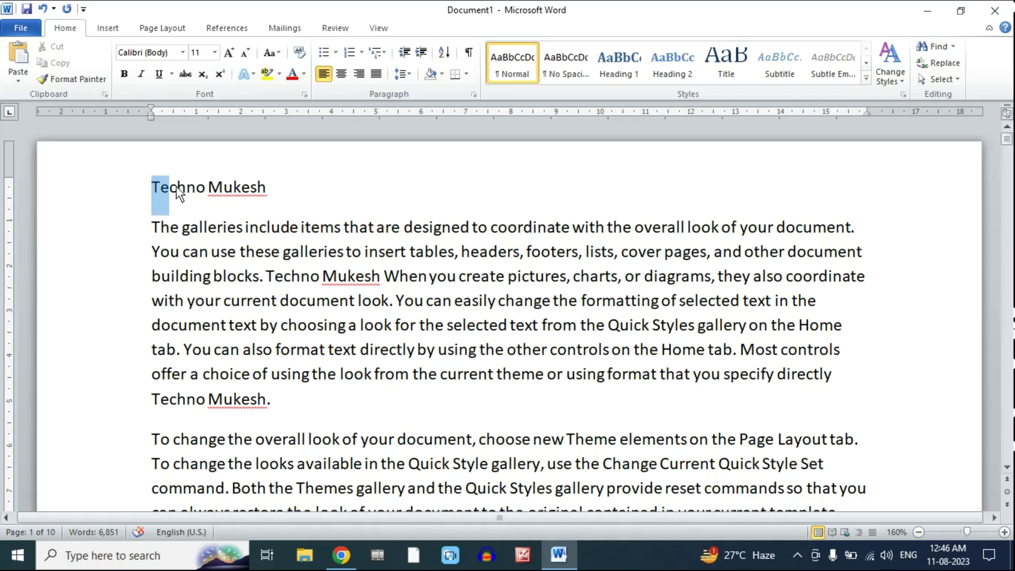
{"action": "left_click_drag", "start_coordinate": [177, 187], "coordinate": [259, 183]}
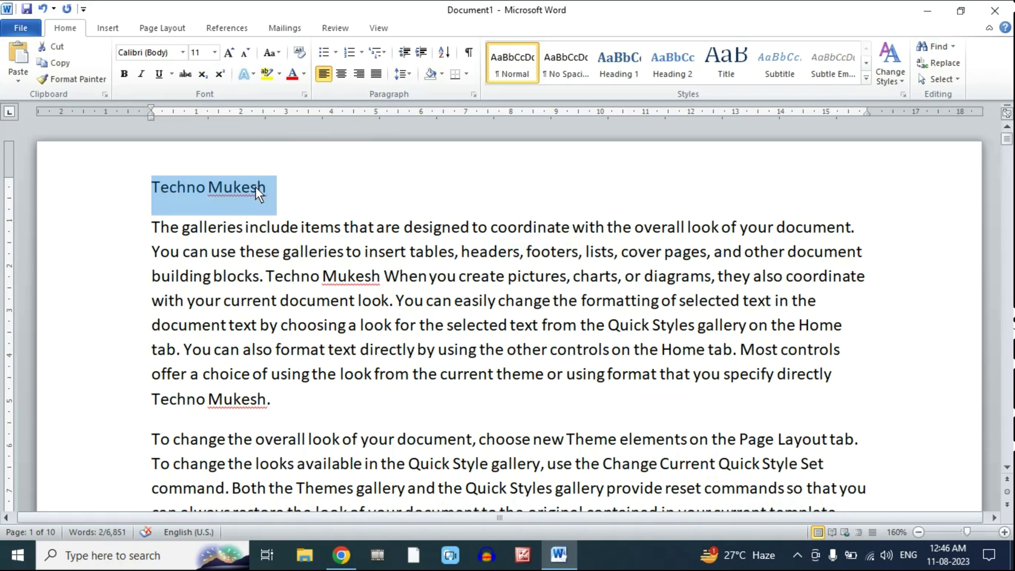
{"action": "key", "text": "ctrl+r"}
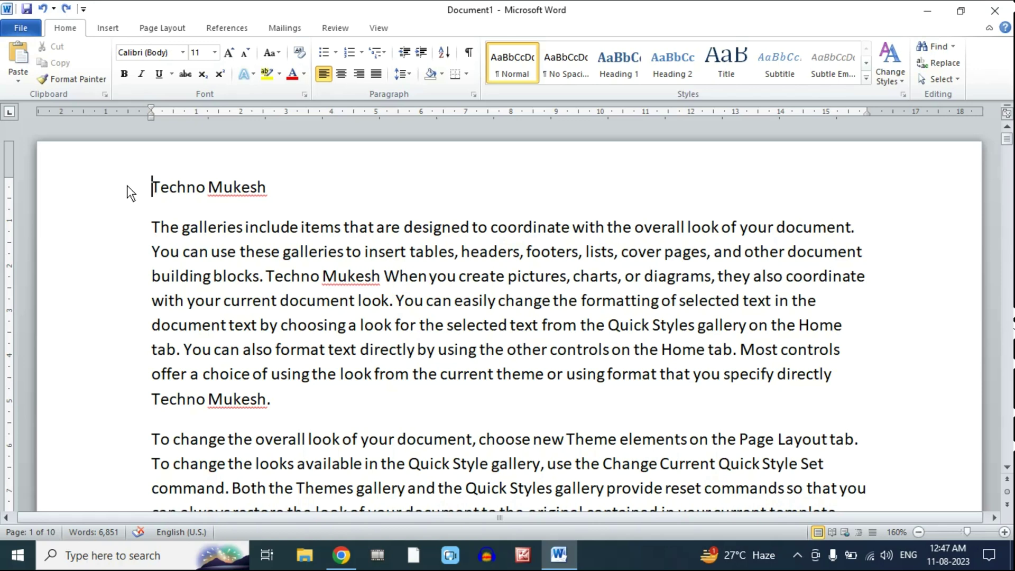
{"action": "key", "text": "ctrl+s"}
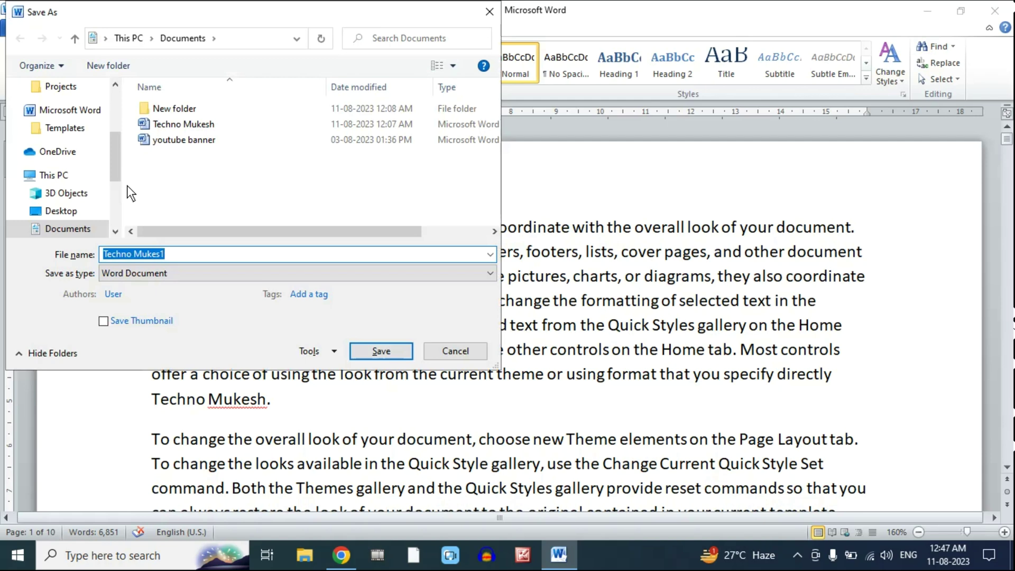
{"action": "key", "text": "BackSpace"}
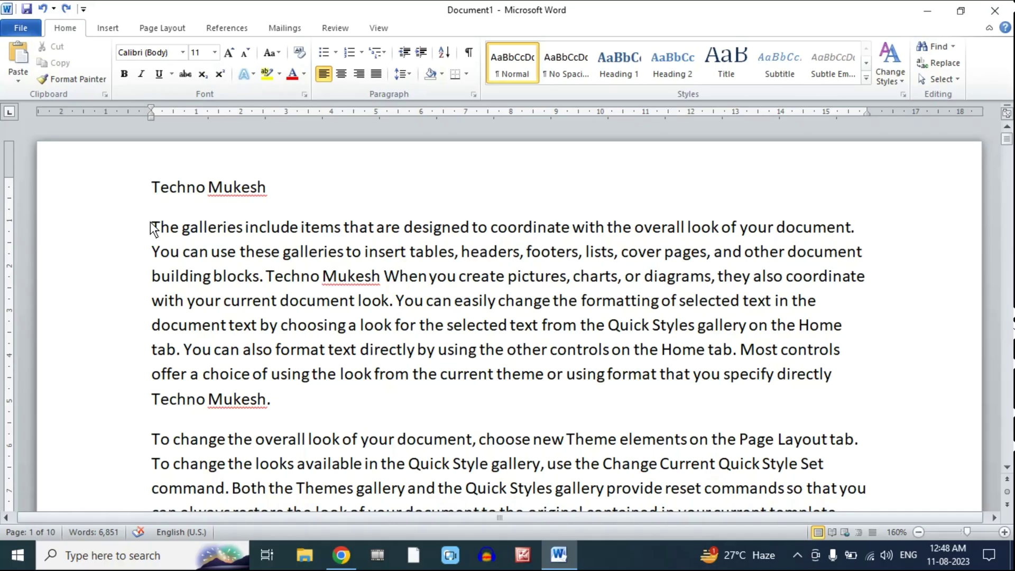
{"action": "left_click_drag", "start_coordinate": [153, 229], "coordinate": [274, 401]}
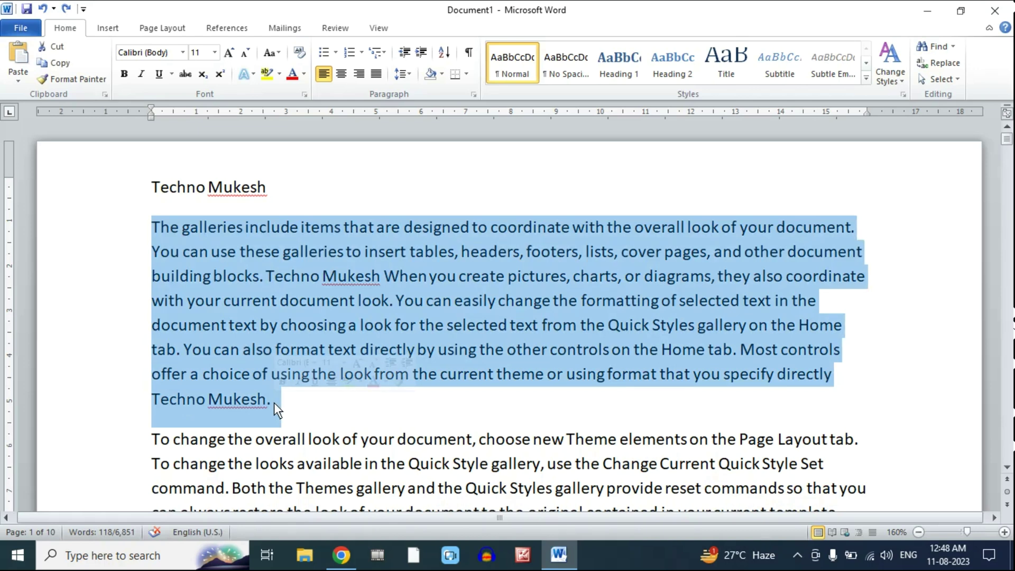
{"action": "key", "text": "ctrl+t"}
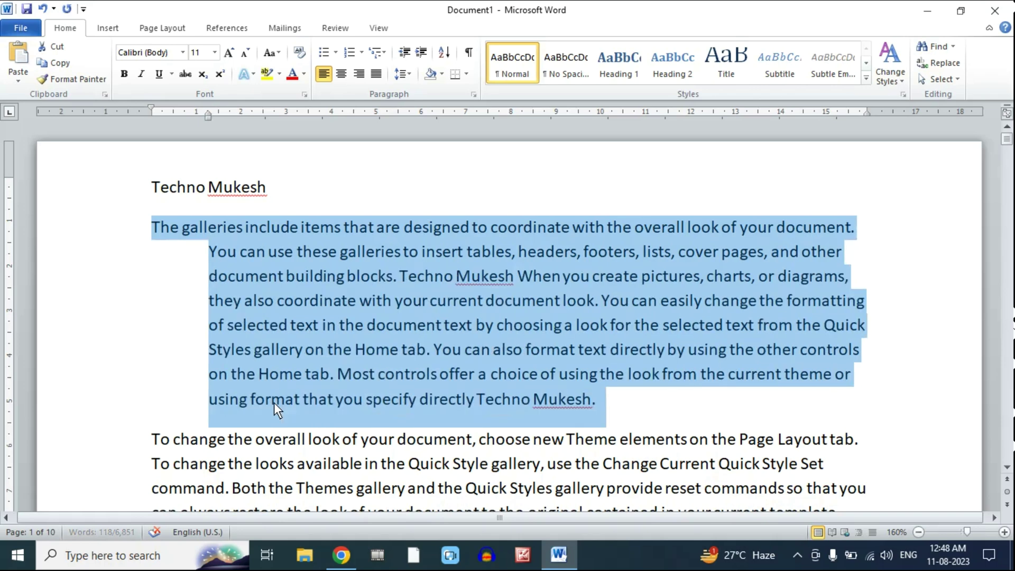
{"action": "key", "text": "ctrl+t"}
{"action": "key", "text": "ctrl+t"}
{"action": "key", "text": "ctrl+t"}
{"action": "key", "text": "ctrl+t"}
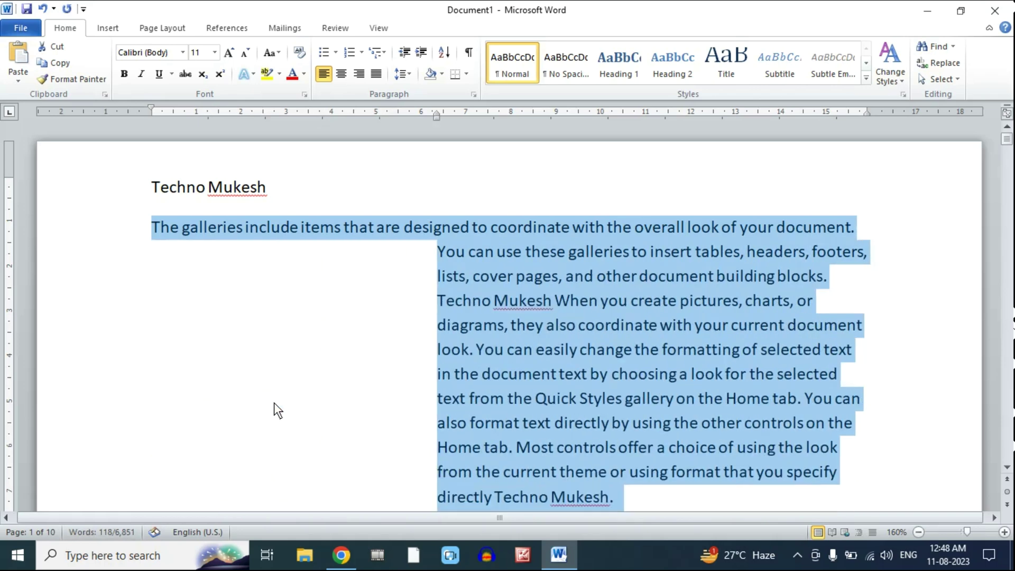
{"action": "key", "text": "ctrl+t"}
{"action": "key", "text": "ctrl+t"}
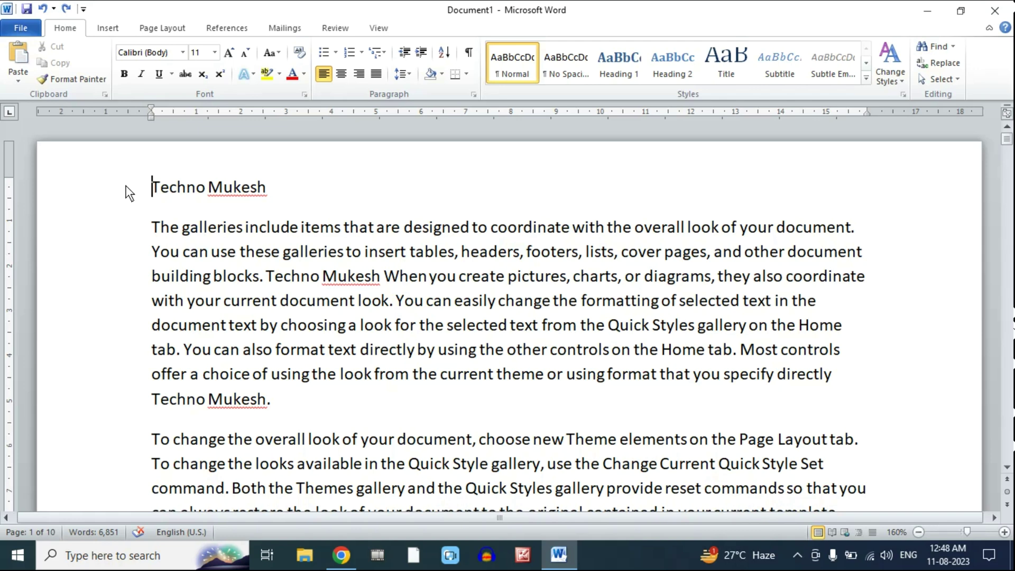
{"action": "left_click_drag", "start_coordinate": [227, 190], "coordinate": [255, 190]}
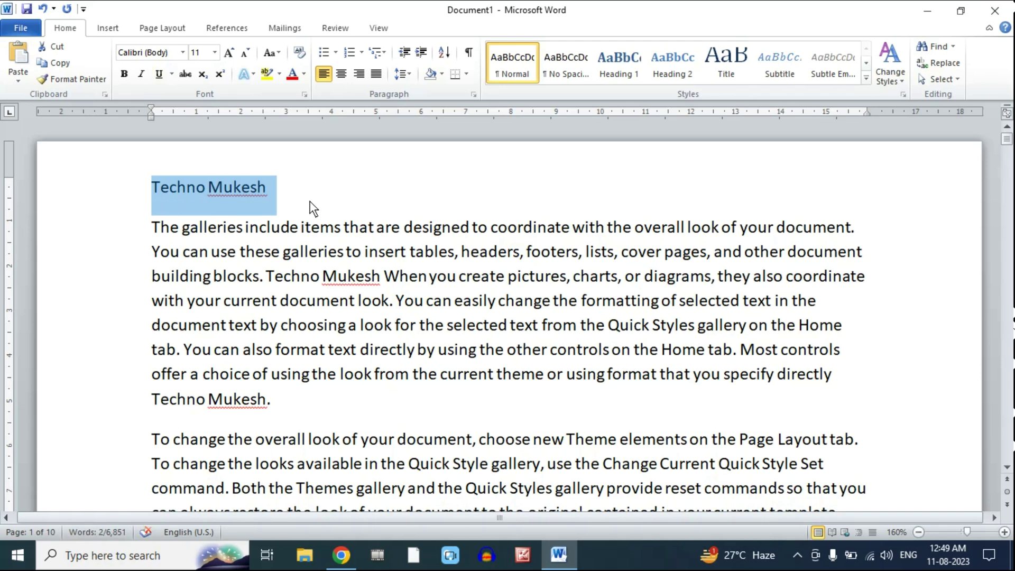
{"action": "key", "text": "ctrl+u"}
{"action": "left_click", "coordinate": [312, 208]}
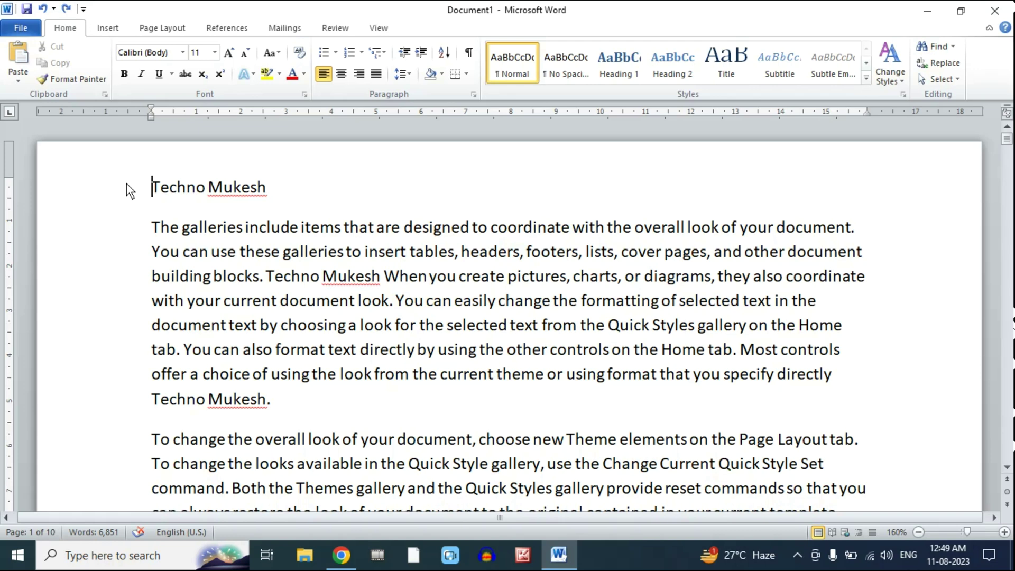
{"action": "left_click_drag", "start_coordinate": [153, 186], "coordinate": [203, 187]}
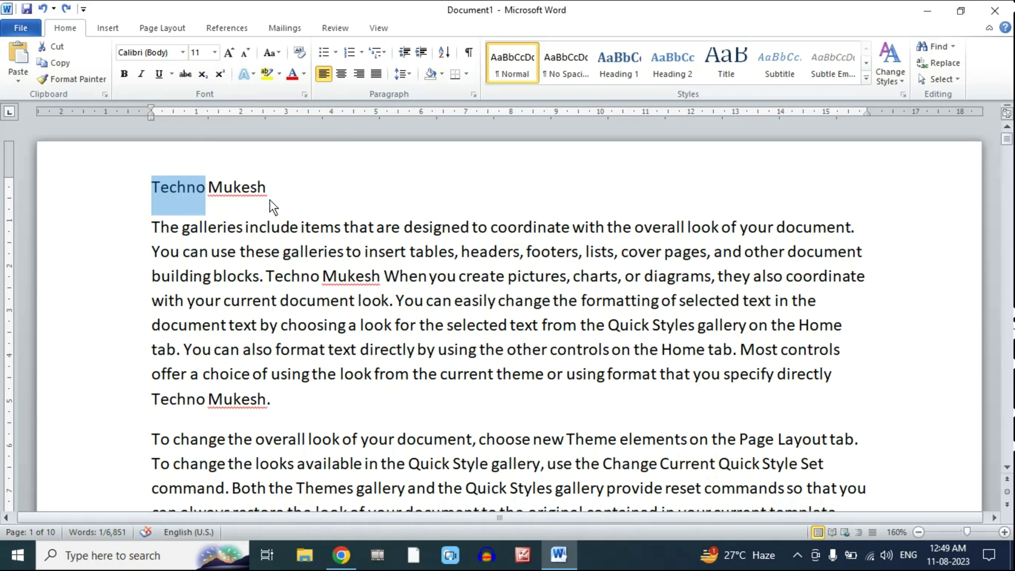
{"action": "left_click", "coordinate": [284, 191]}
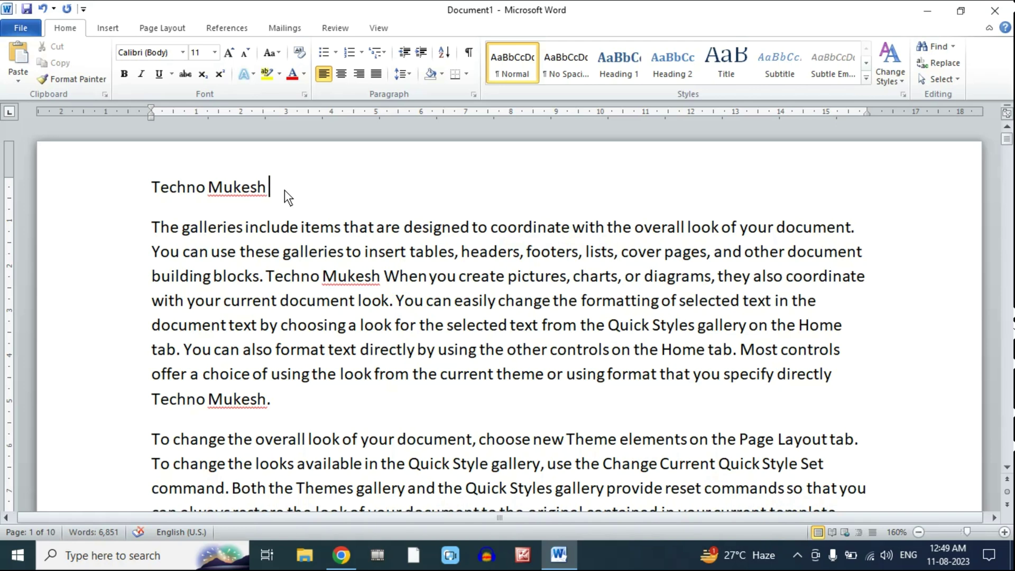
{"action": "type", "text": "Techno"}
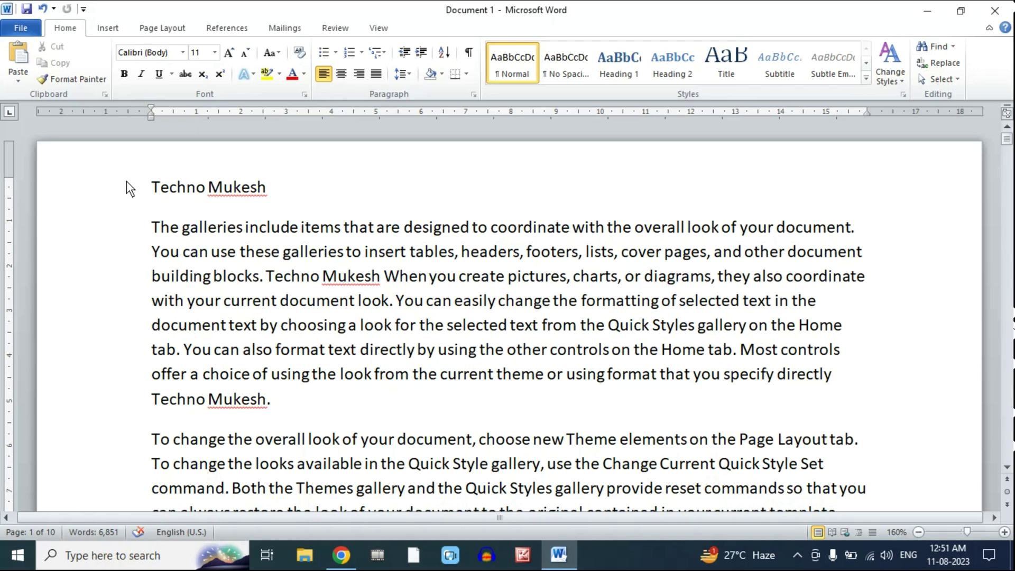
{"action": "key", "text": "ctrl+w"}
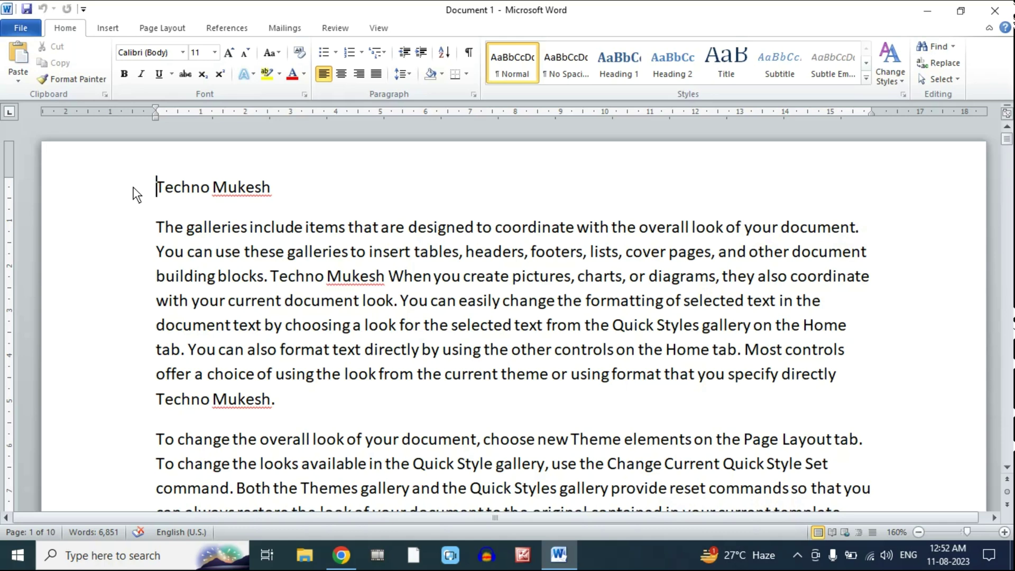
{"action": "left_click_drag", "start_coordinate": [157, 188], "coordinate": [212, 190]}
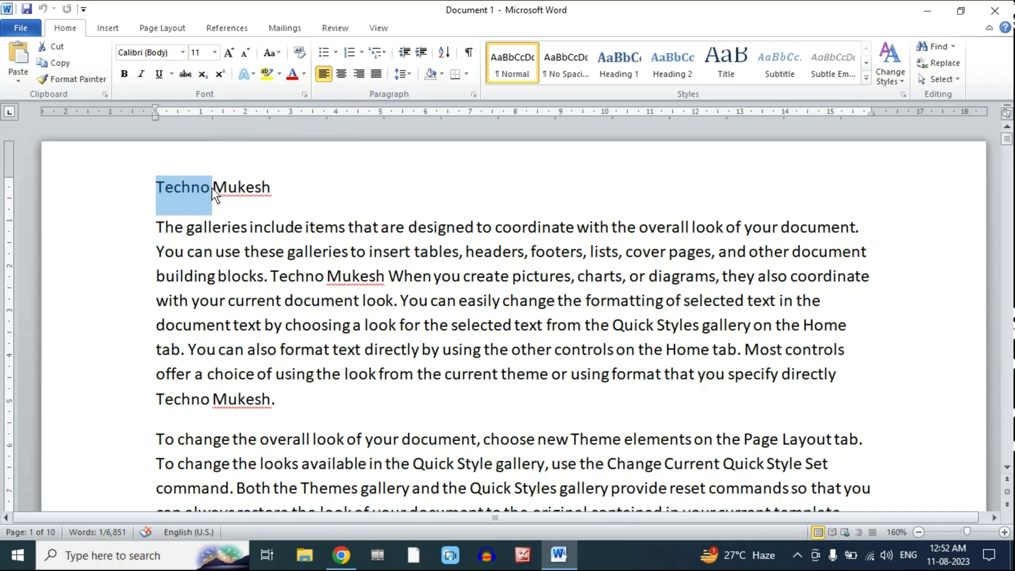
{"action": "key", "text": "Delete"}
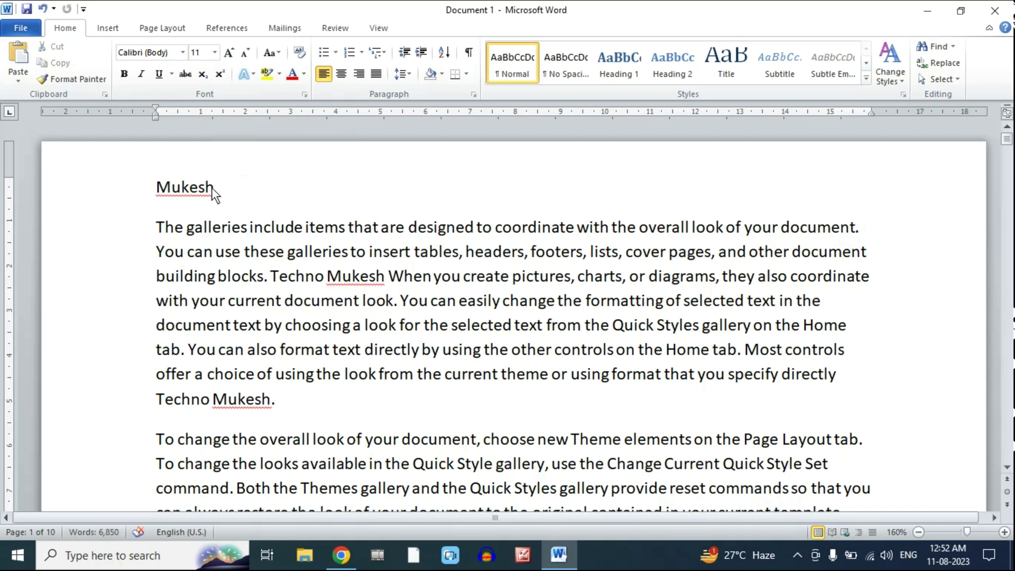
{"action": "left_click", "coordinate": [223, 185]}
{"action": "right_click", "coordinate": [224, 185]}
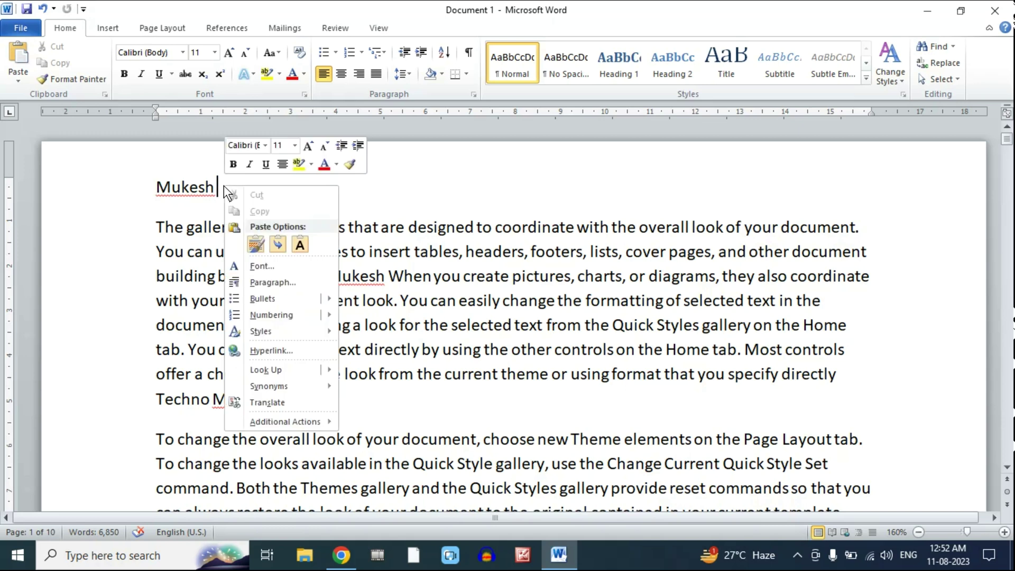
{"action": "left_click", "coordinate": [299, 245]}
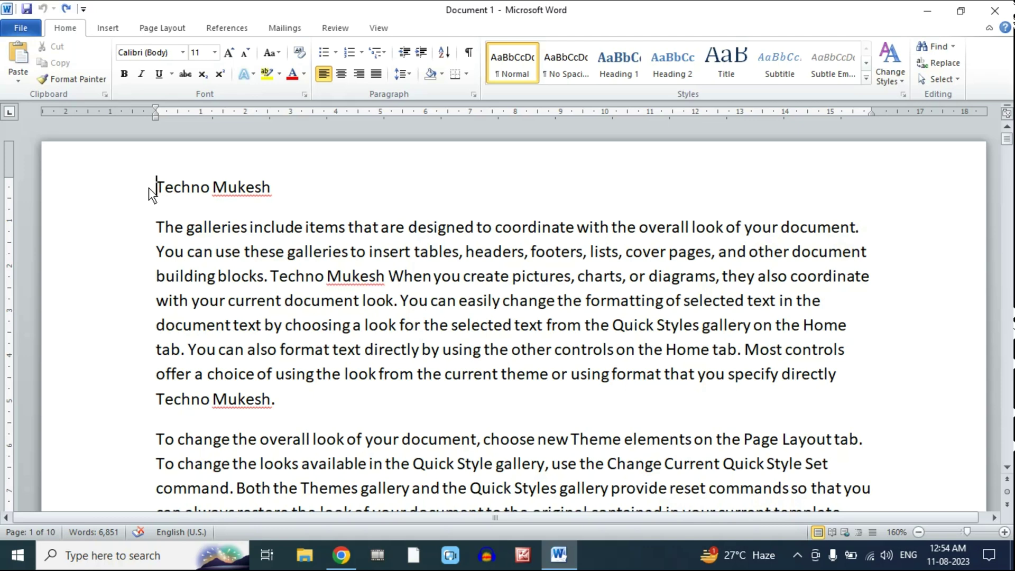
{"action": "left_click_drag", "start_coordinate": [157, 187], "coordinate": [259, 187]}
{"action": "left_click", "coordinate": [125, 71]}
{"action": "left_click", "coordinate": [141, 74]}
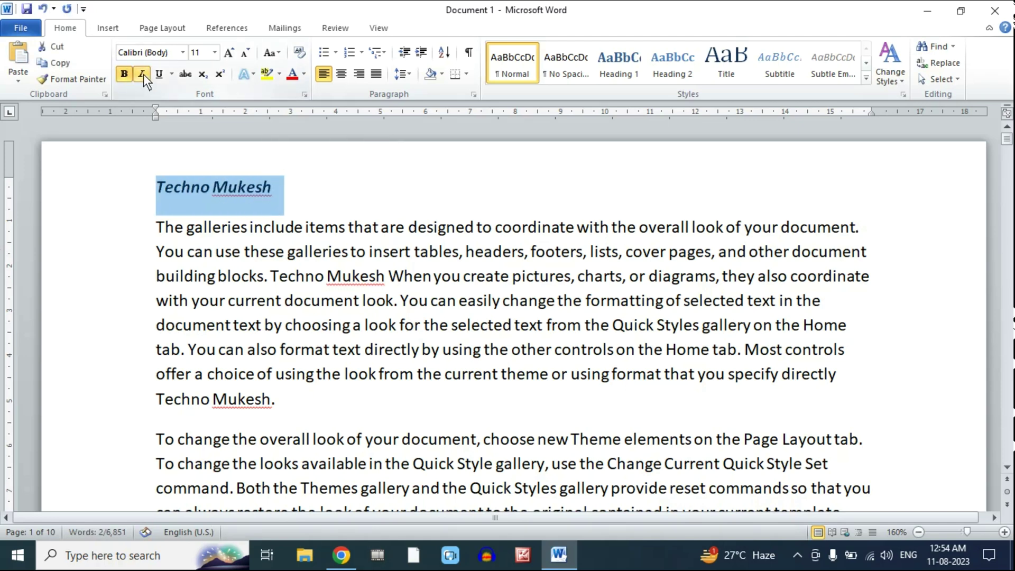
{"action": "left_click", "coordinate": [159, 74]}
{"action": "left_click", "coordinate": [295, 79]}
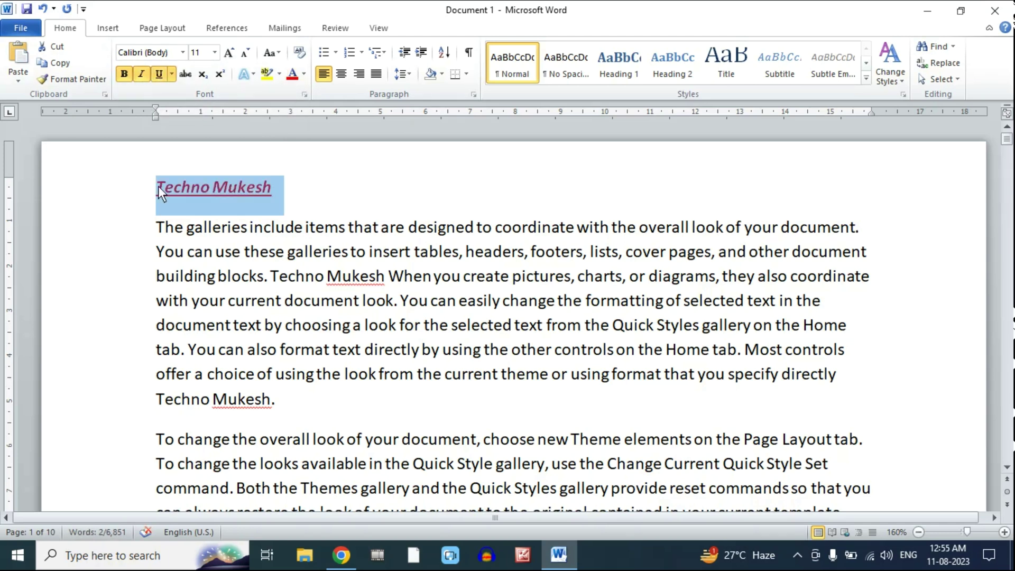
{"action": "left_click", "coordinate": [43, 9]}
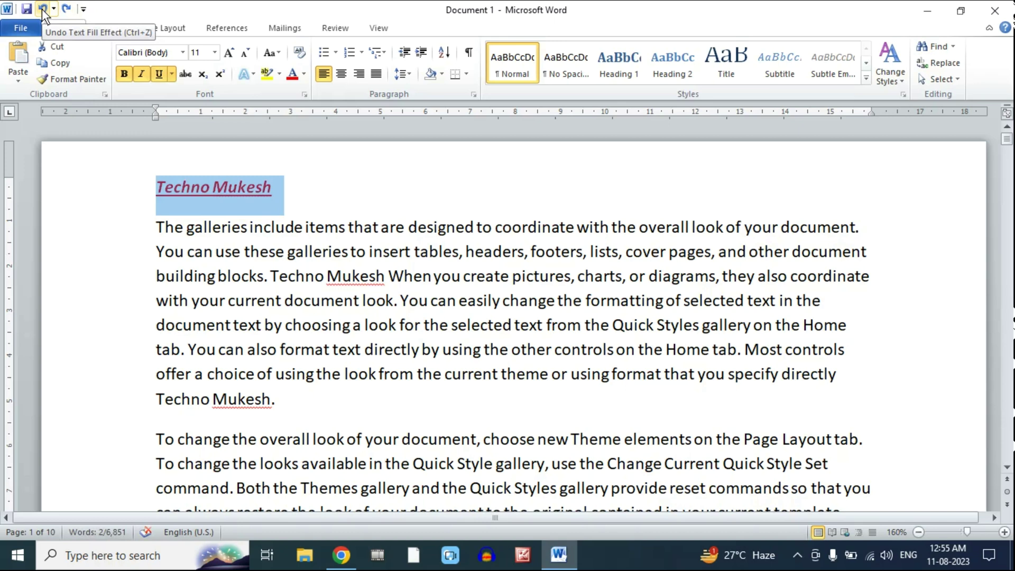
{"action": "left_click", "coordinate": [43, 9]}
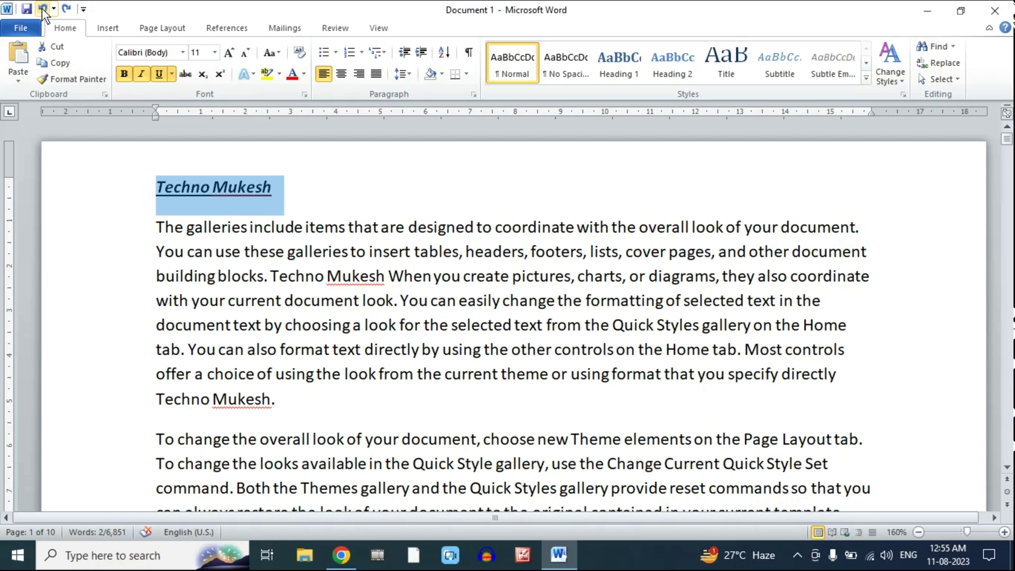
{"action": "left_click", "coordinate": [43, 9]}
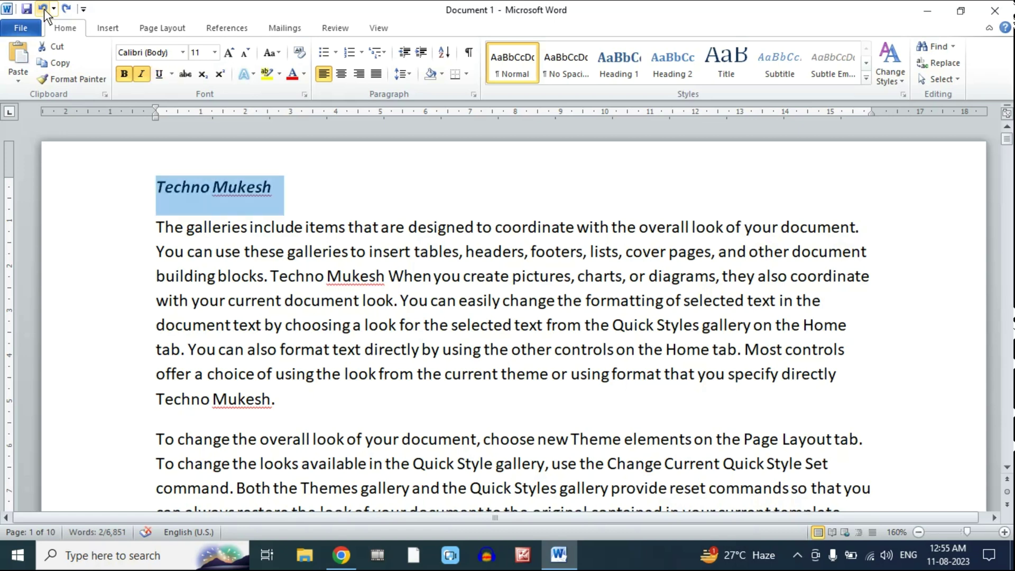
{"action": "left_click", "coordinate": [43, 9]}
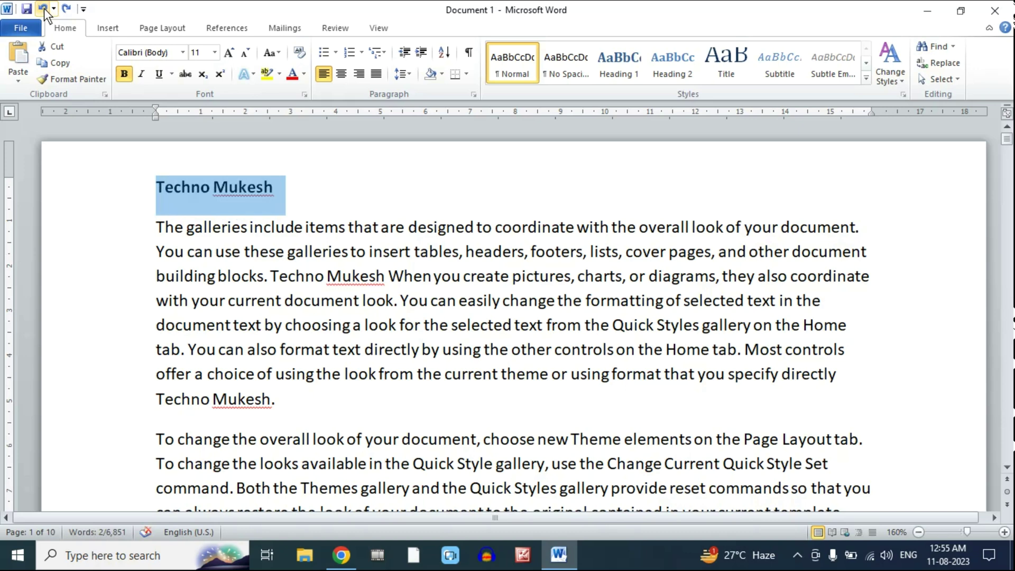
{"action": "left_click", "coordinate": [43, 9]}
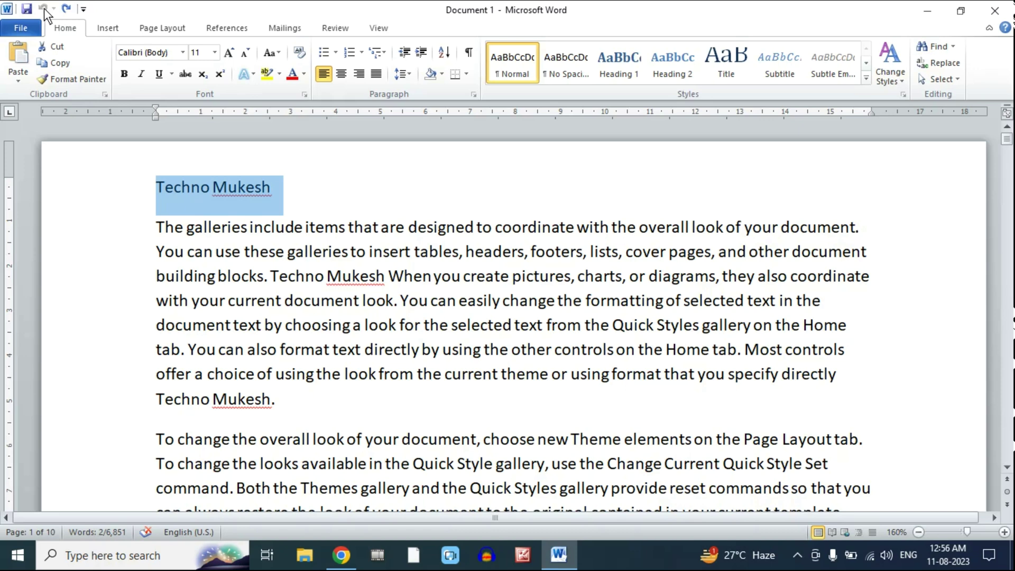
{"action": "key", "text": "ctrl+b"}
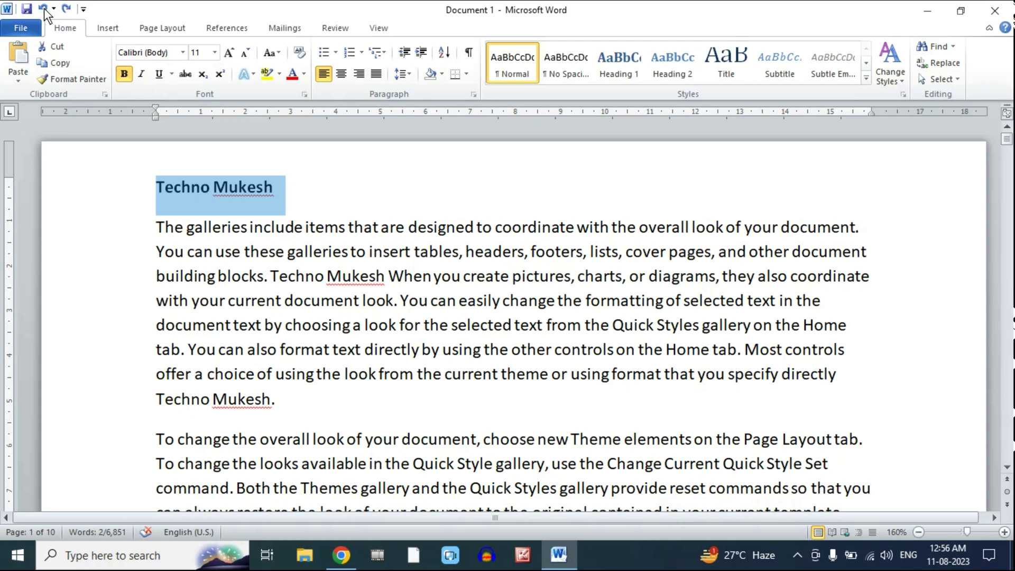
{"action": "key", "text": "ctrl+i"}
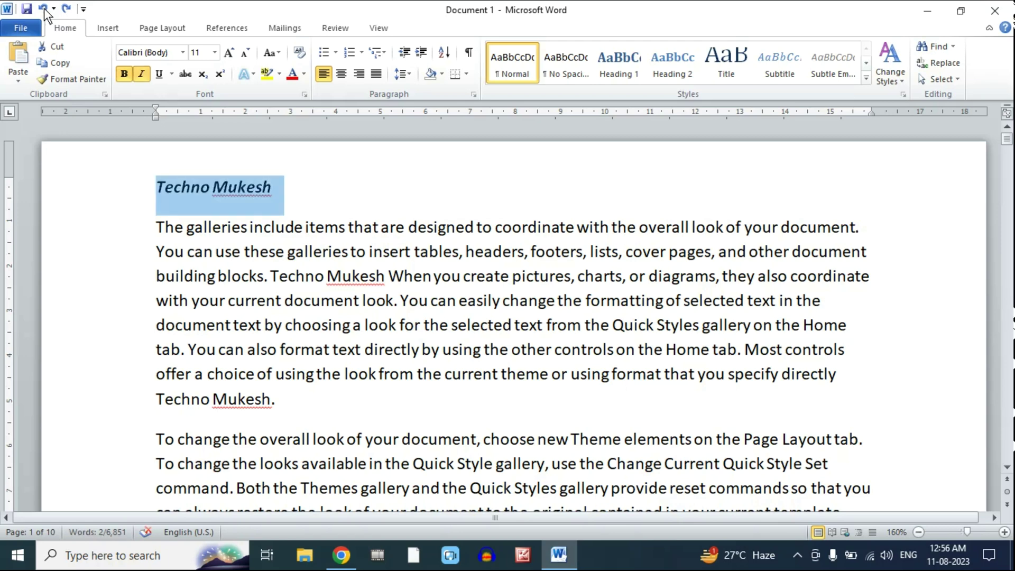
{"action": "key", "text": "ctrl+u"}
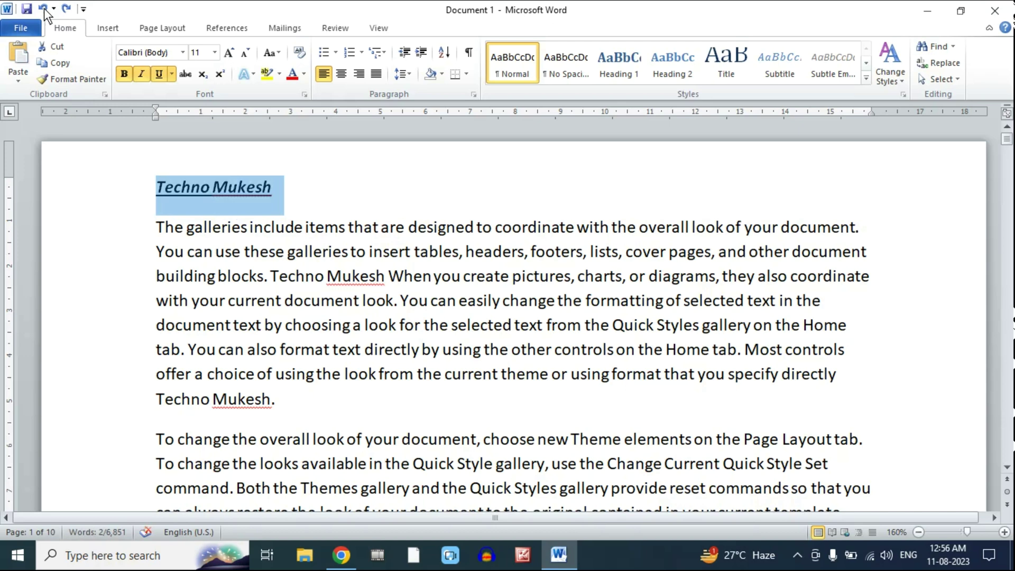
{"action": "left_click", "coordinate": [44, 9]}
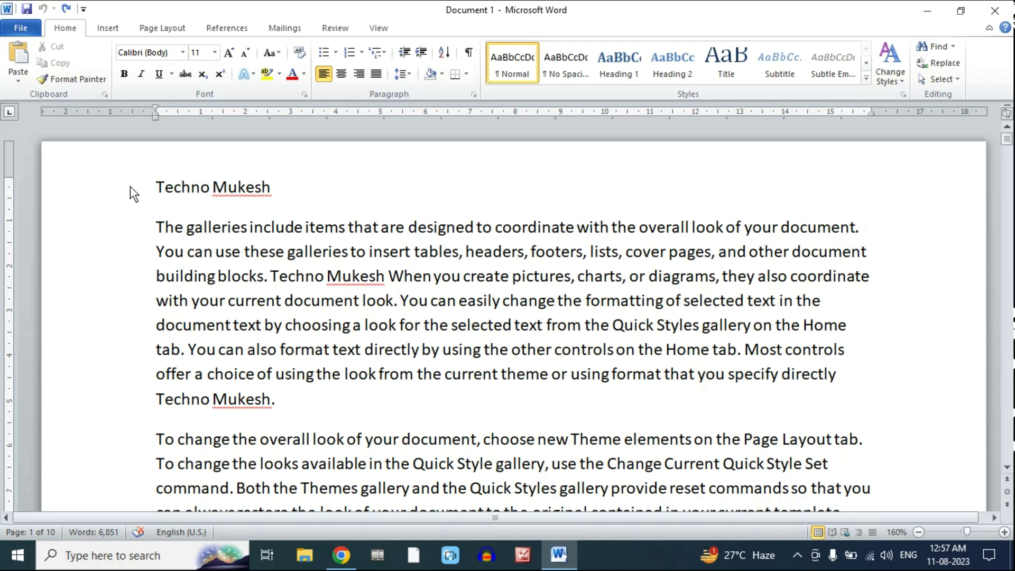
{"action": "left_click_drag", "start_coordinate": [156, 187], "coordinate": [250, 194]}
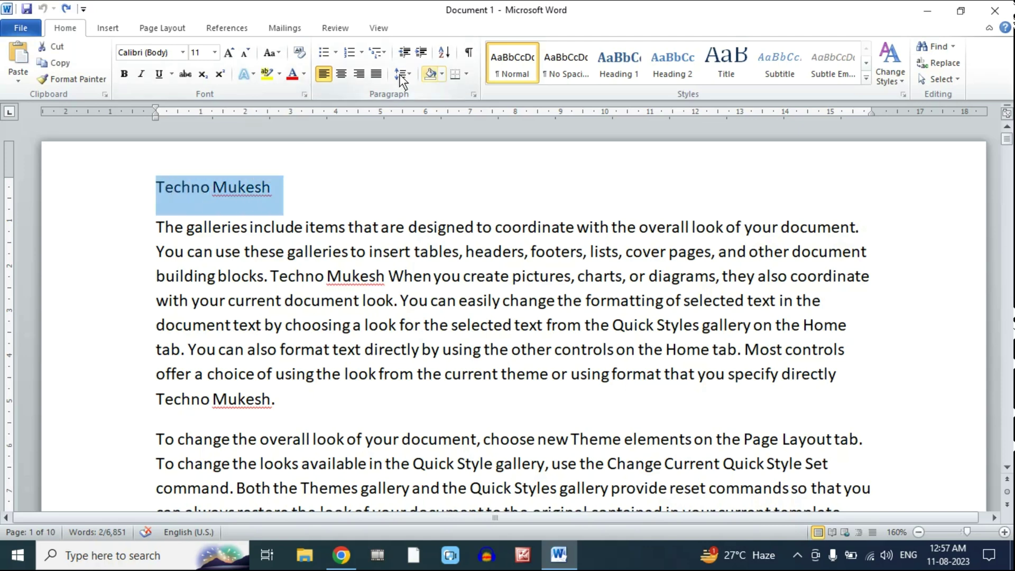
{"action": "left_click", "coordinate": [343, 76]}
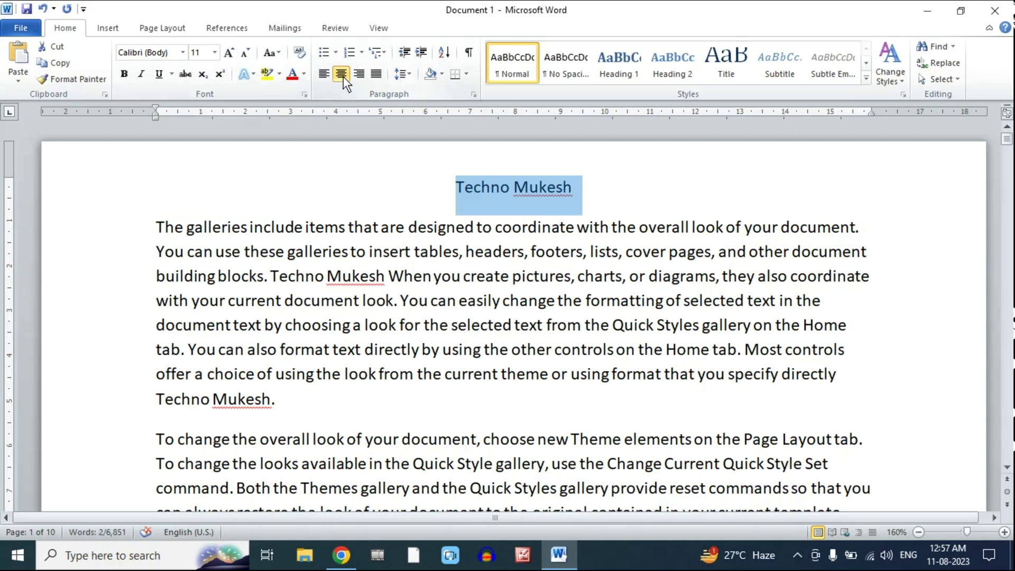
{"action": "left_click", "coordinate": [125, 74]}
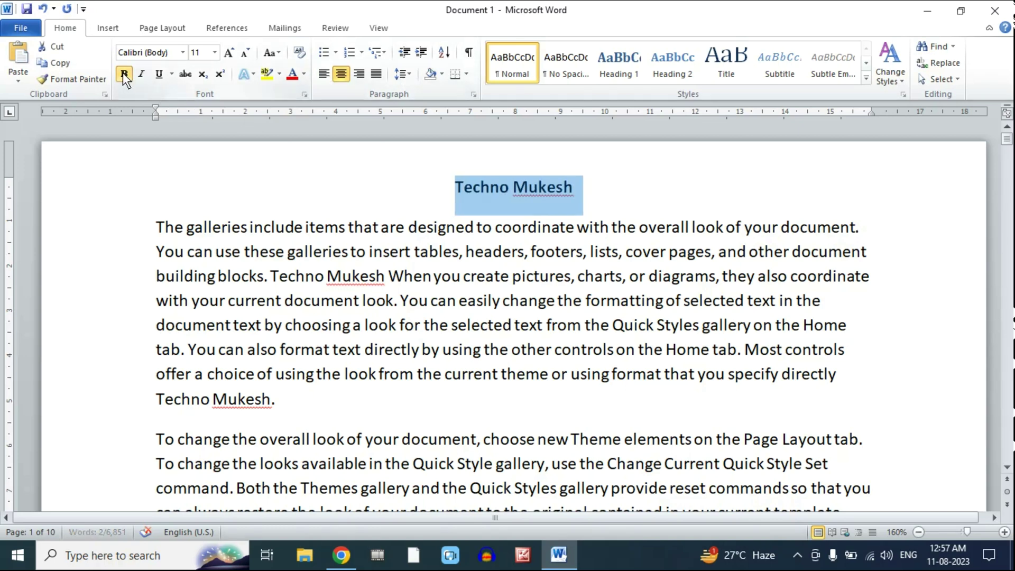
{"action": "left_click", "coordinate": [446, 194]}
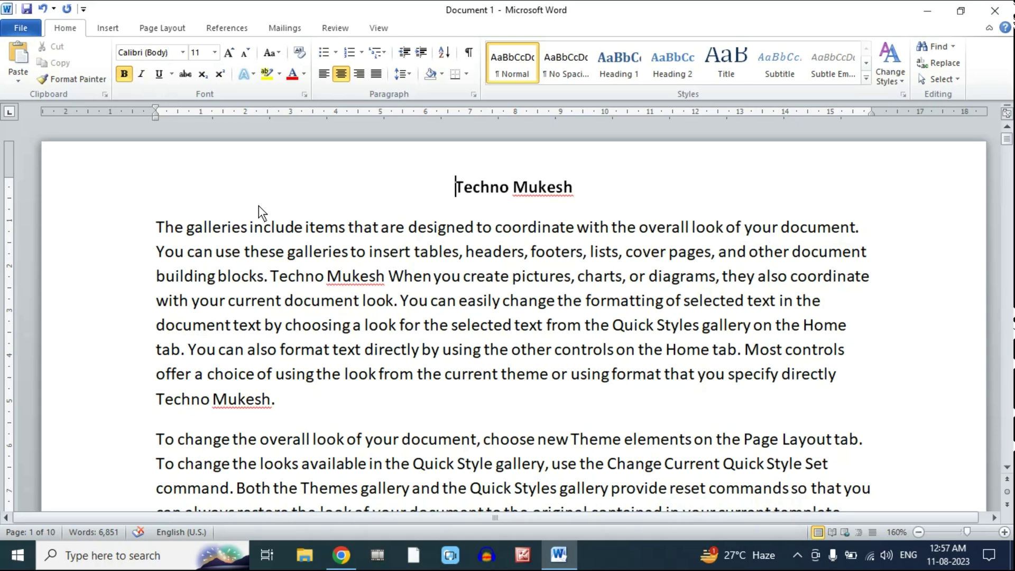
{"action": "key", "text": "shift+Down"}
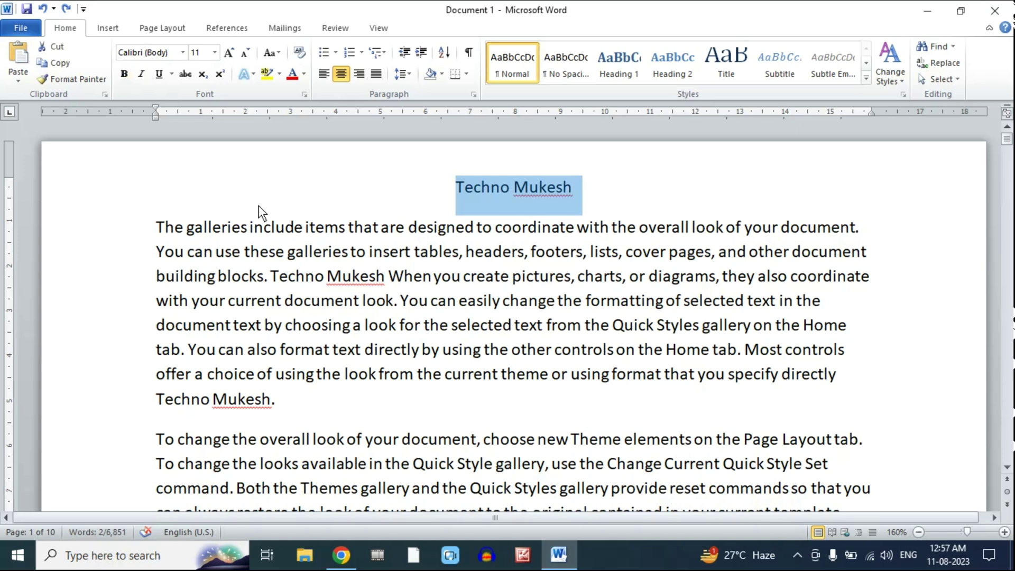
{"action": "key", "text": "ctrl+l"}
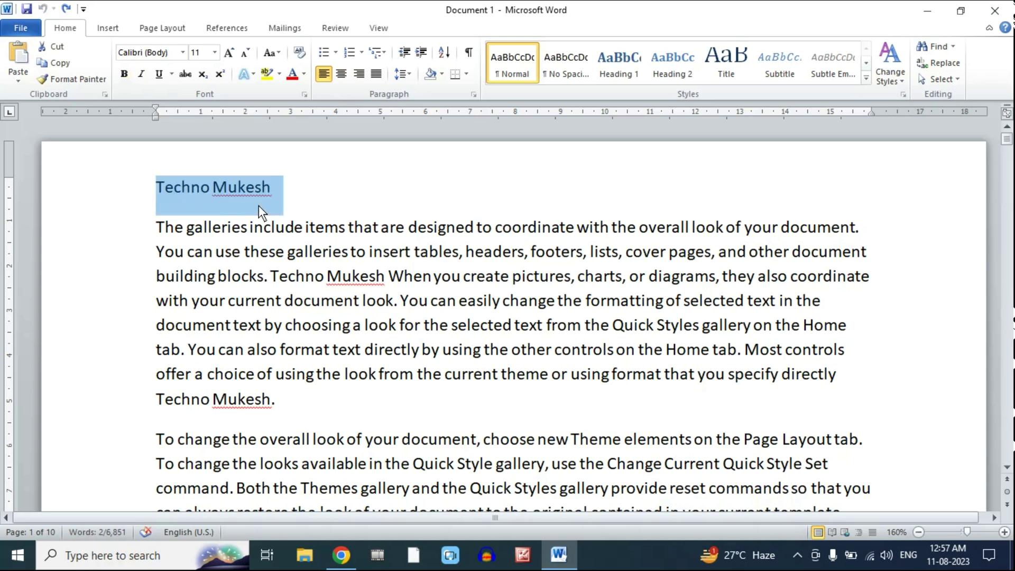